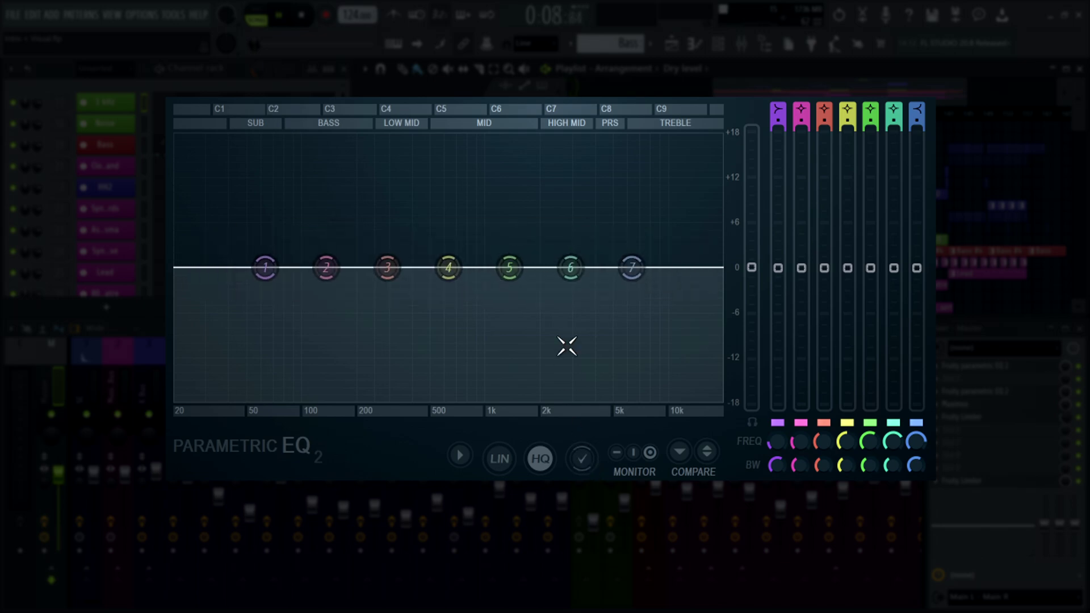
pyautogui.moveTo(573, 269)
pyautogui.mouseDown()
pyautogui.moveTo(567, 182)
pyautogui.moveTo(562, 370)
pyautogui.moveTo(572, 267)
pyautogui.mouseUp()
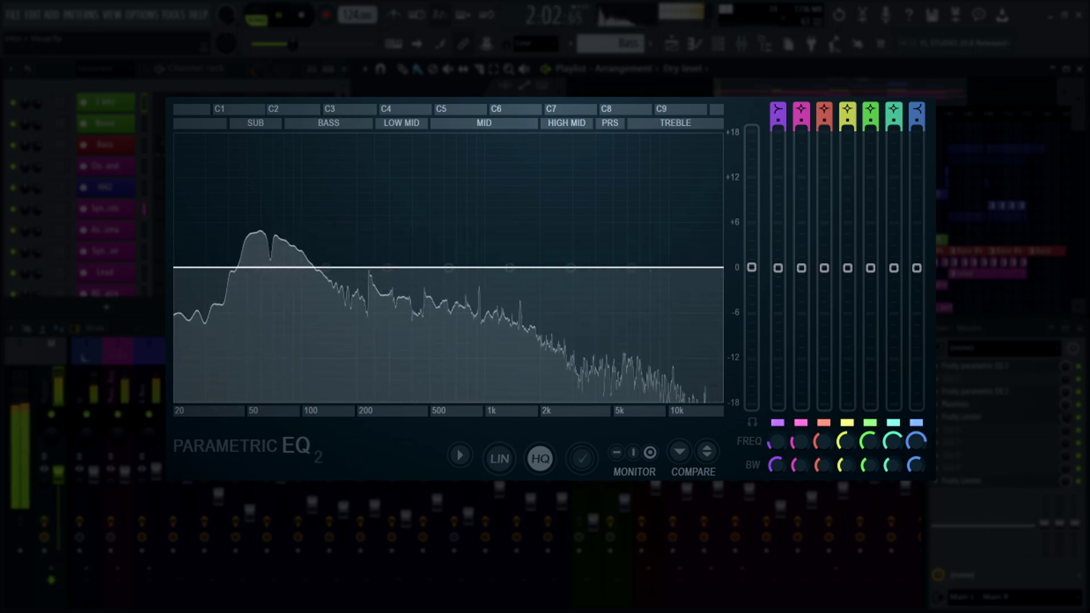
pyautogui.click(461, 457)
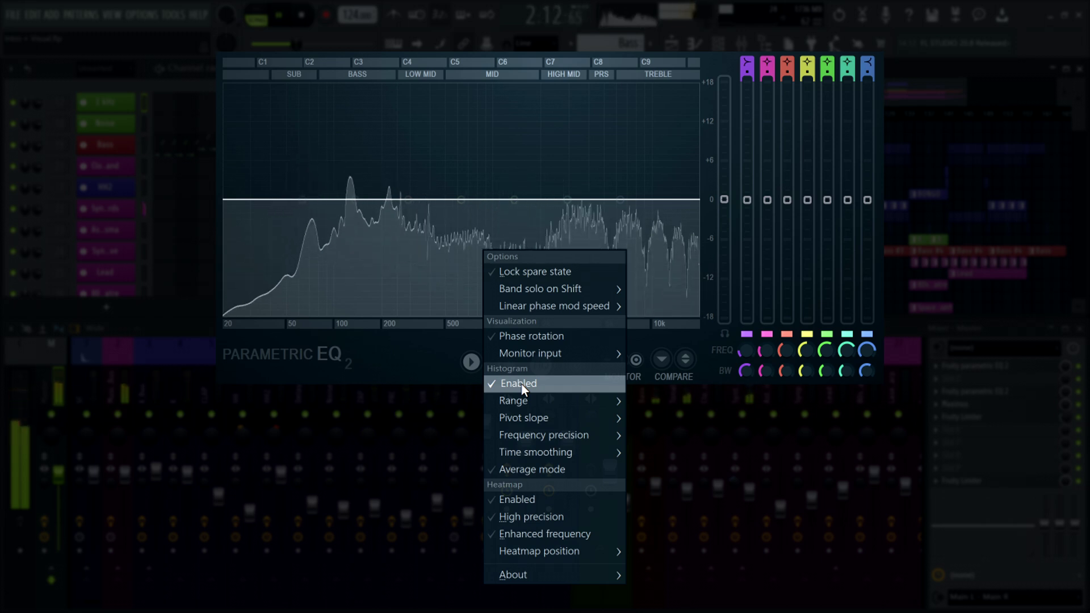
pyautogui.click(472, 363)
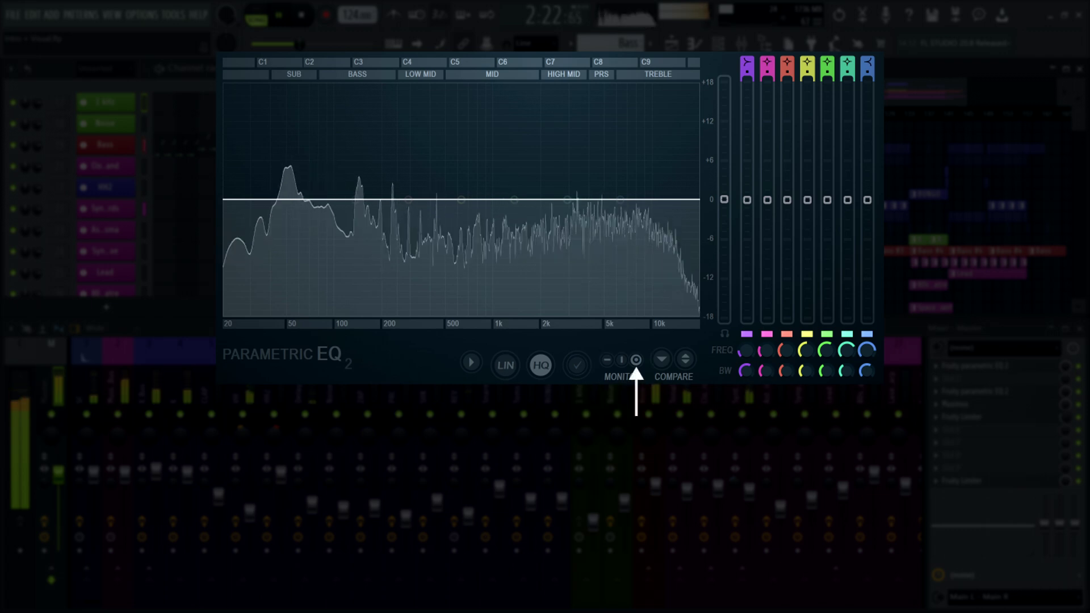
# - Switch the EQ's spectrum monitor to the input signal and back to the output signal
pyautogui.click(621, 360)
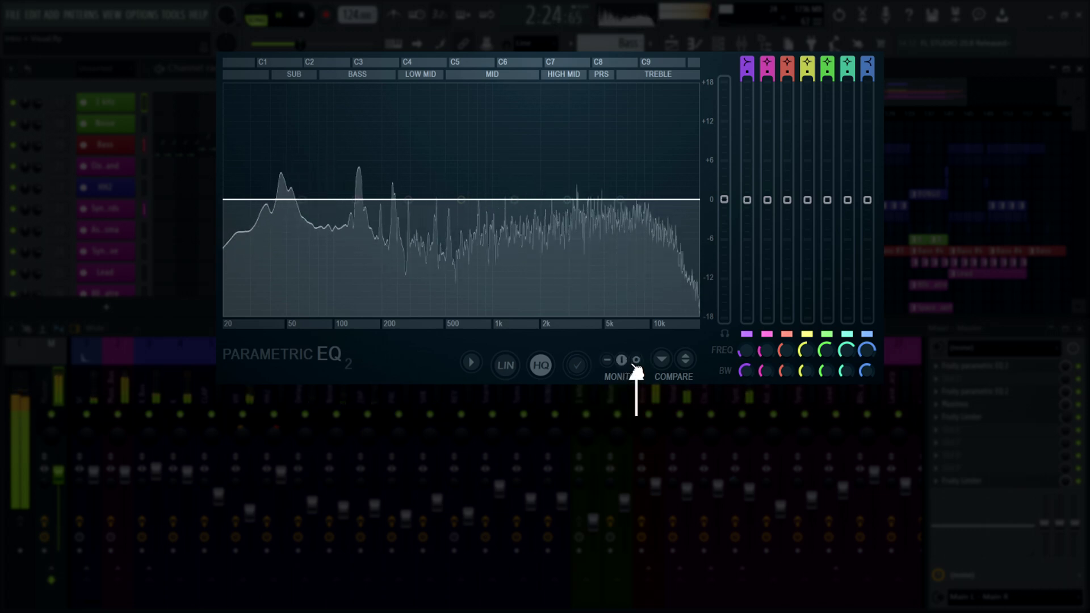
pyautogui.click(636, 360)
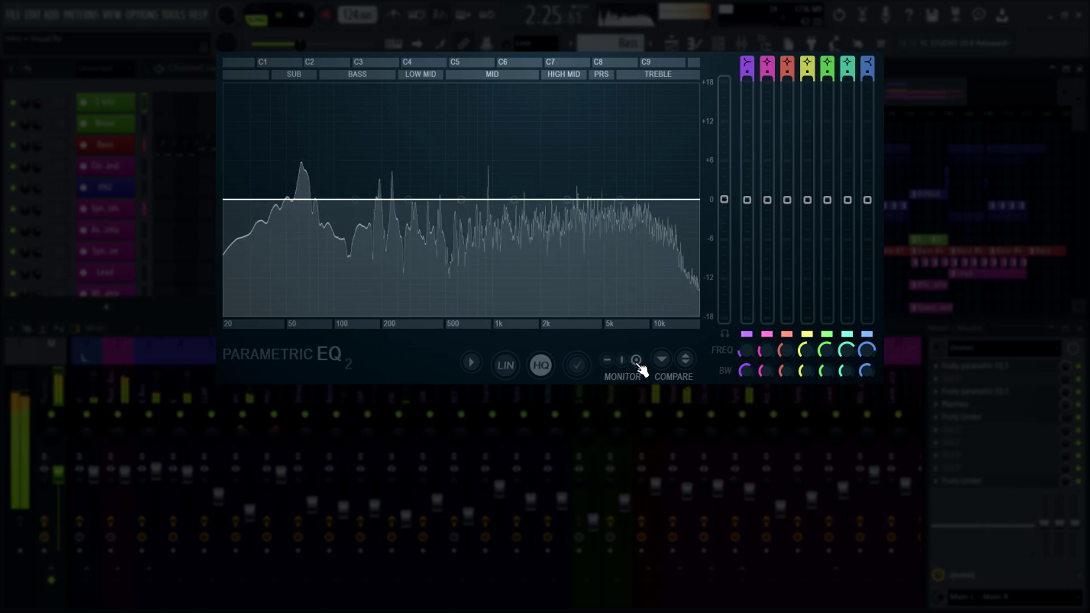
# - Cycle the visualization's monitor input through Side, Left and Right, and return it to Mid
pyautogui.click(472, 362)
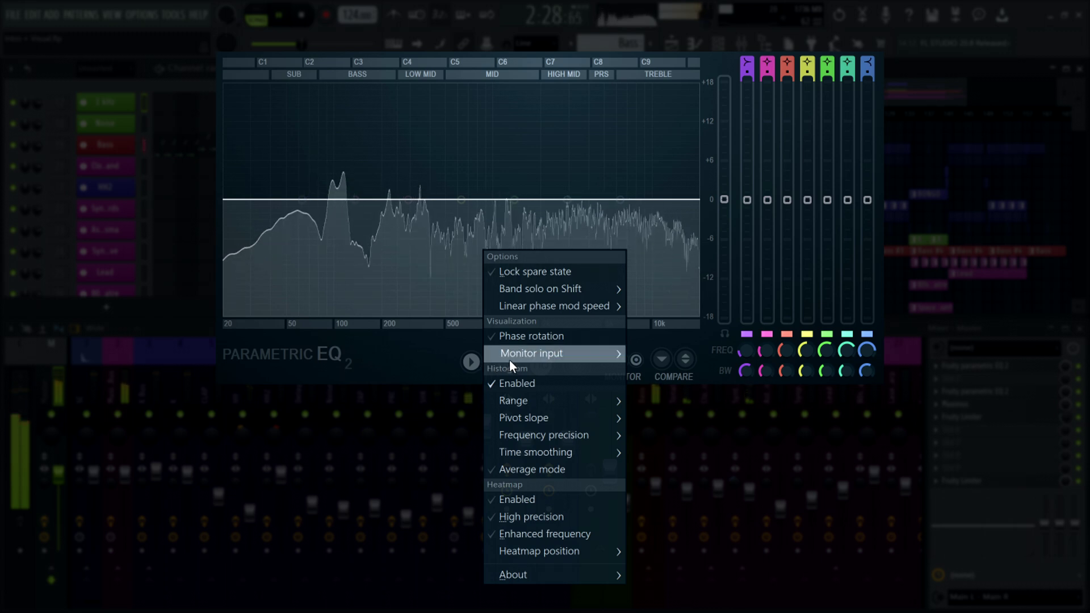
pyautogui.moveTo(528, 353)
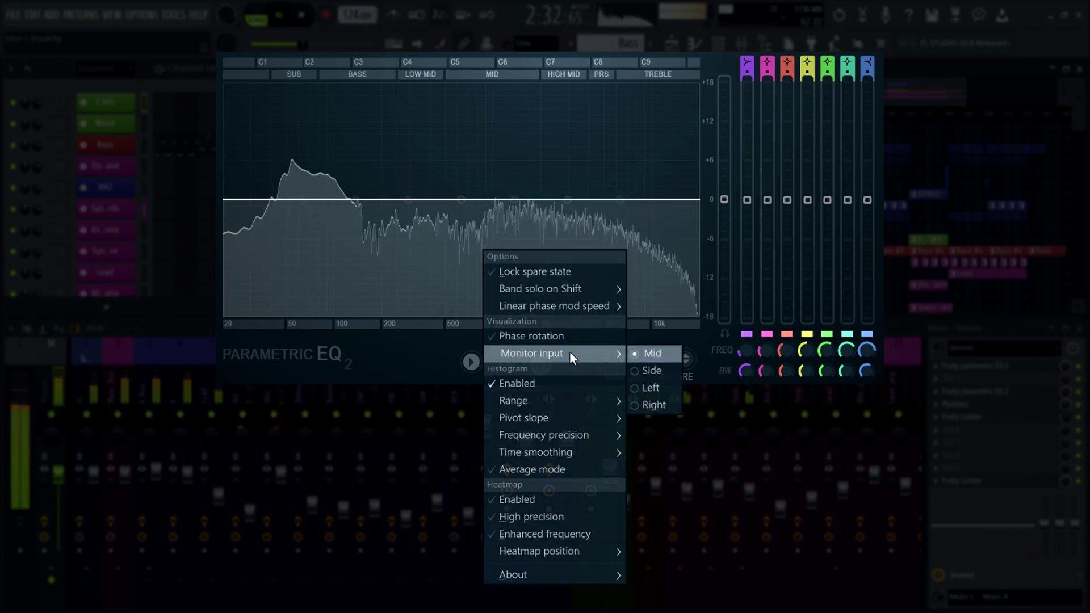
pyautogui.click(657, 369)
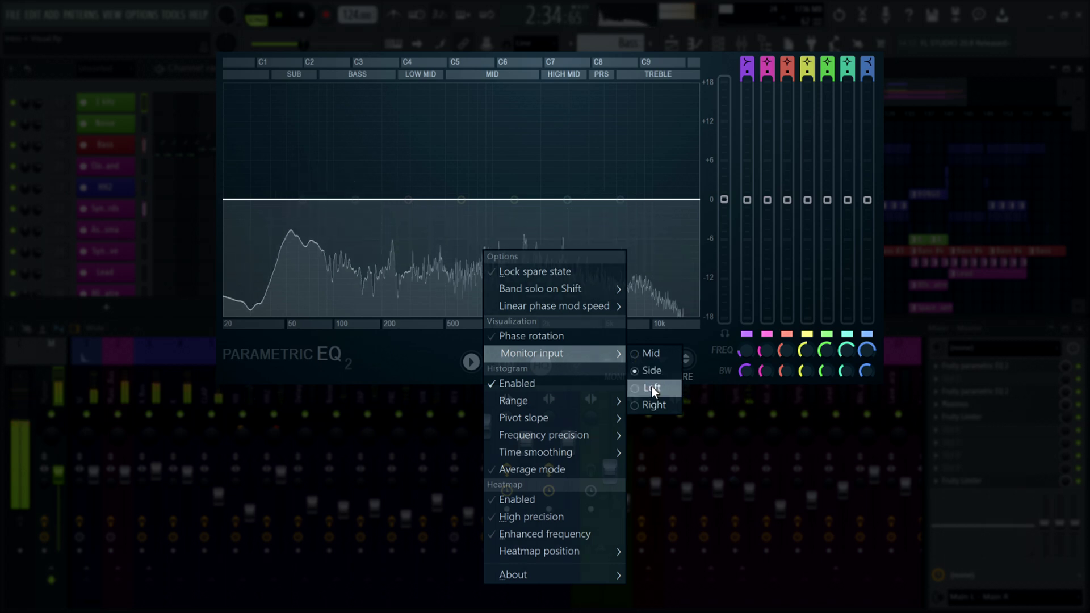
pyautogui.click(652, 388)
pyautogui.click(653, 404)
pyautogui.click(650, 354)
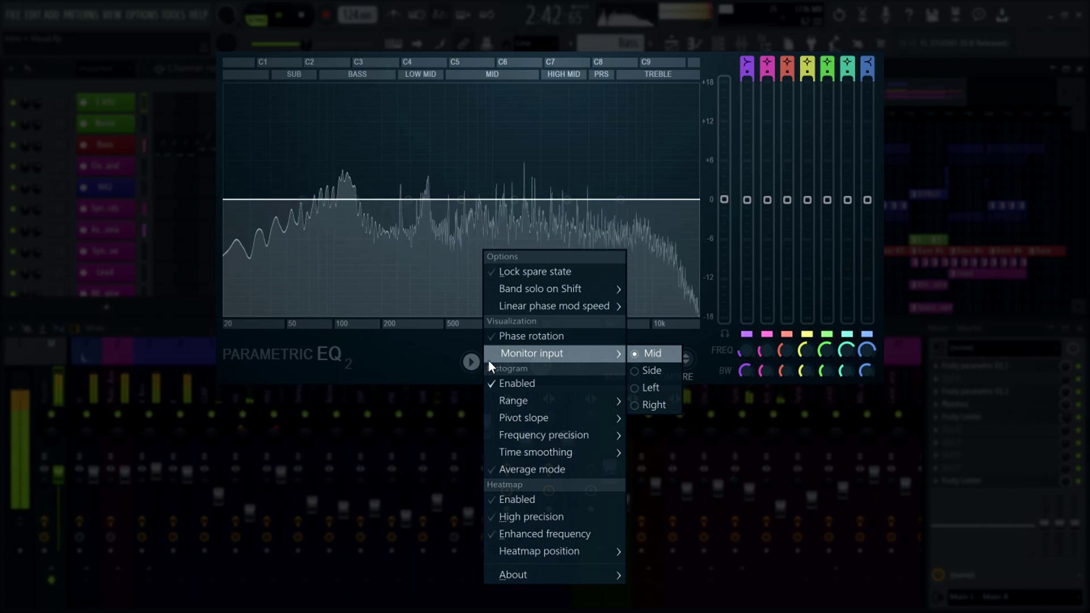
# - Set the histogram's pivot slope to 0 dB/oct and restore it to 4.5 dB/oct
pyautogui.moveTo(523, 418)
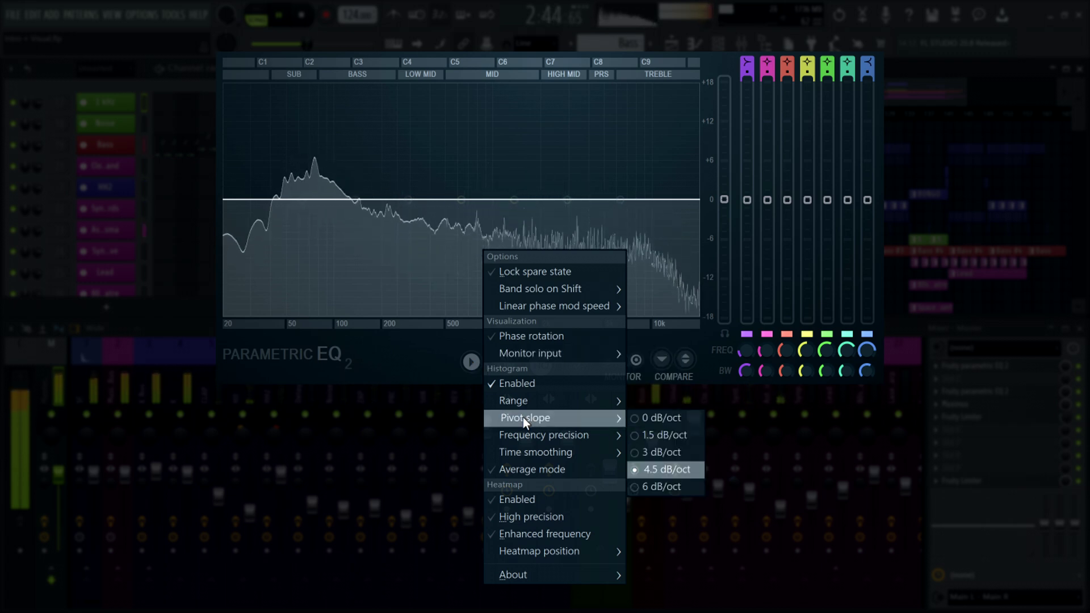
pyautogui.click(640, 417)
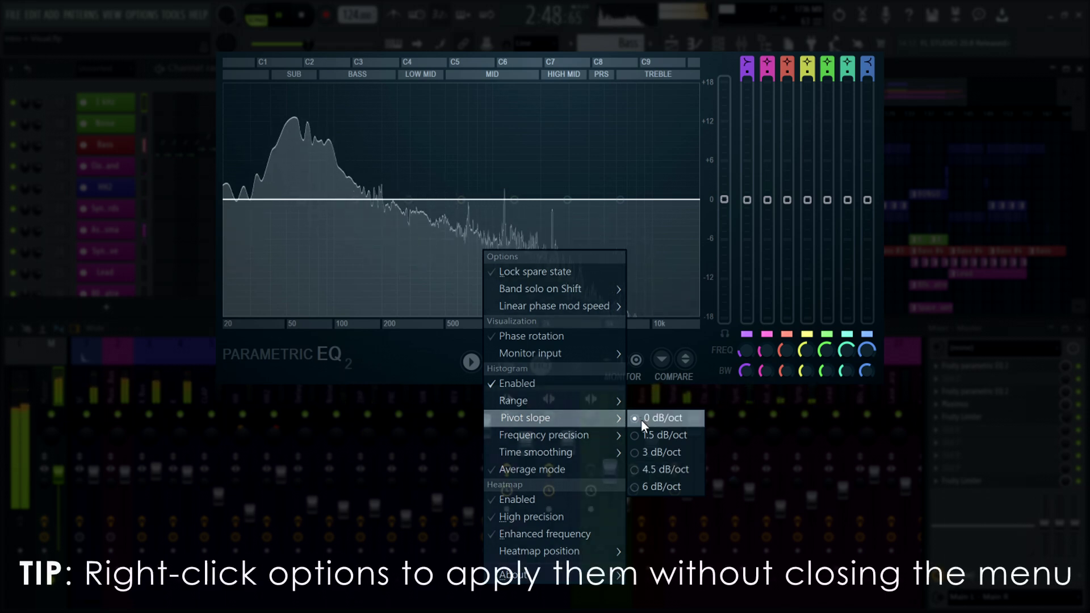
pyautogui.rightClick(651, 464)
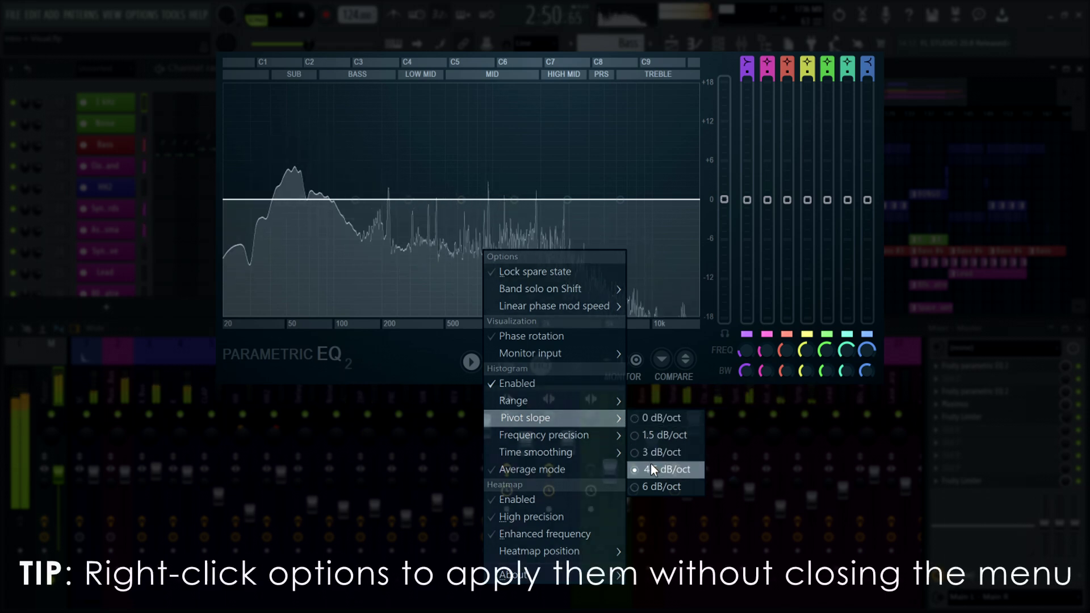
# - Set the histogram's frequency precision to Medium
pyautogui.moveTo(611, 455)
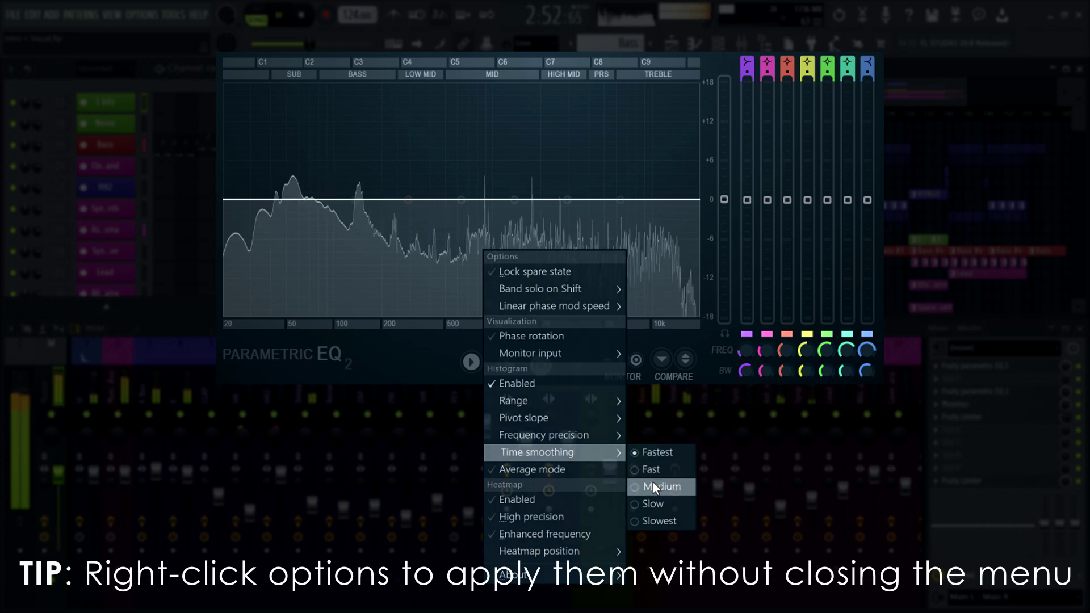
pyautogui.moveTo(566, 428)
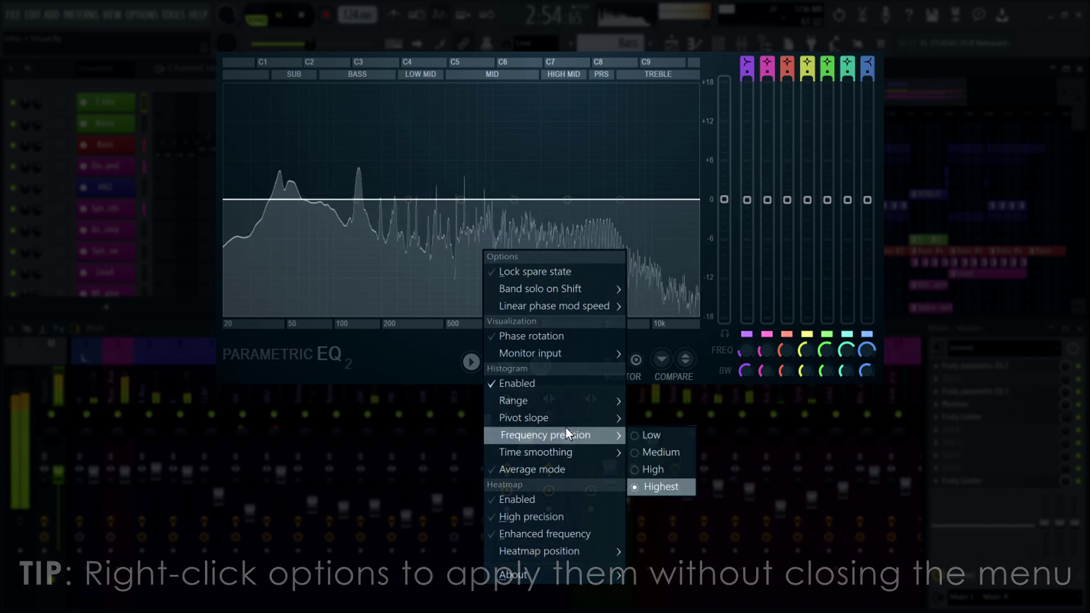
pyautogui.click(660, 452)
pyautogui.moveTo(559, 408)
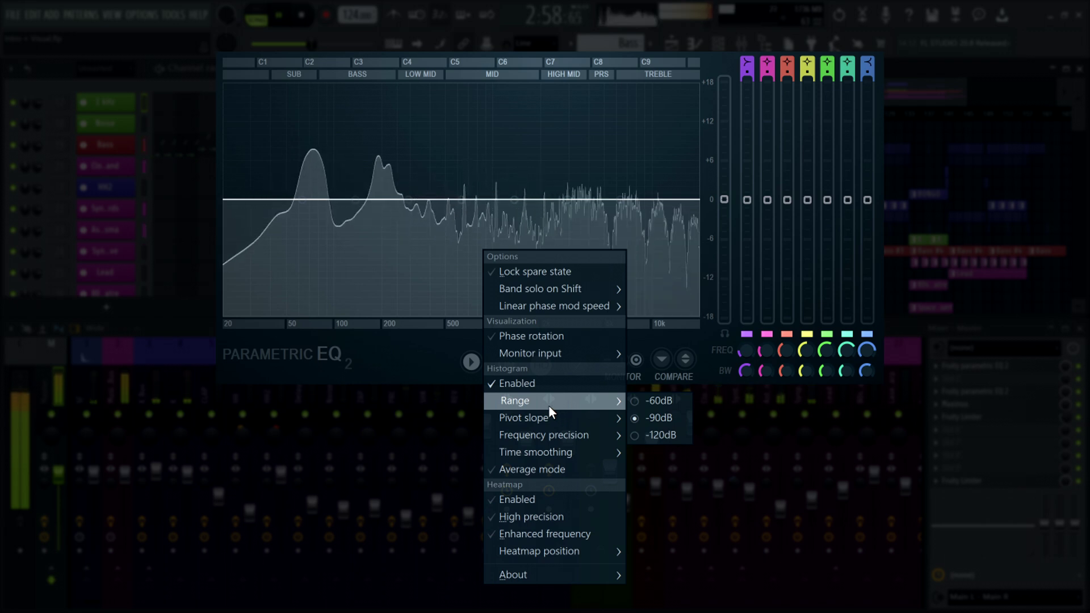
# - Turn off the histogram and enable the heatmap as the spectrum display
pyautogui.click(526, 386)
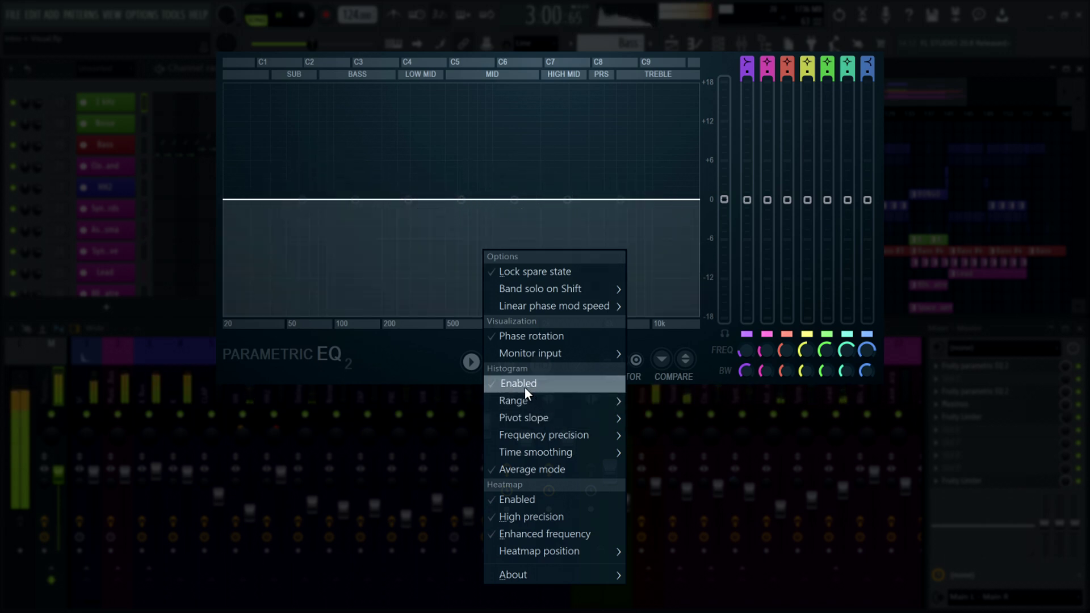
pyautogui.click(518, 500)
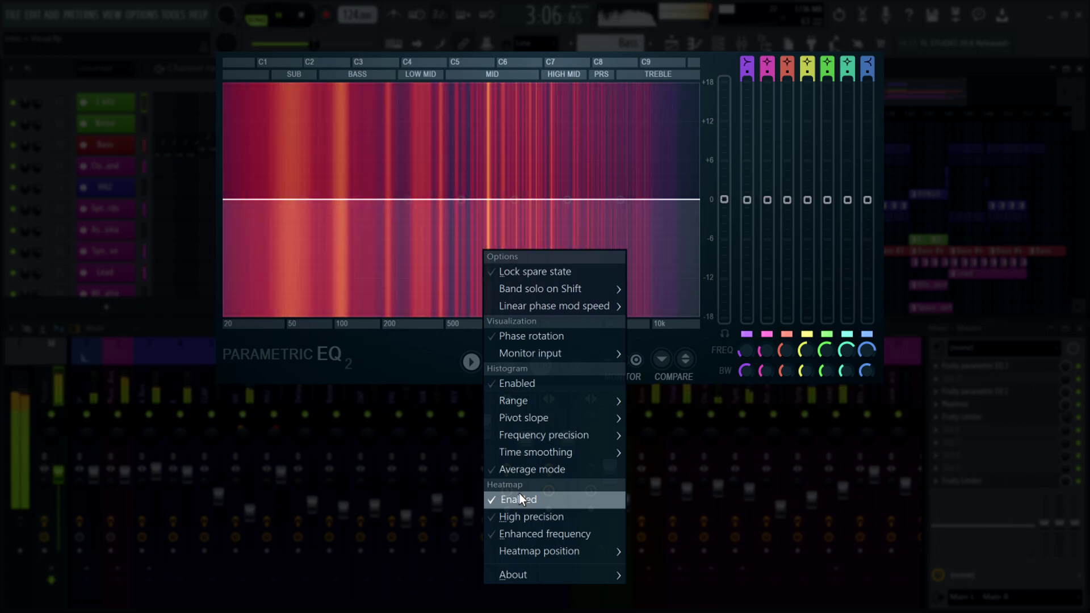
# - Try the heatmap's Enhanced frequency and High precision options and leave both off
pyautogui.click(529, 532)
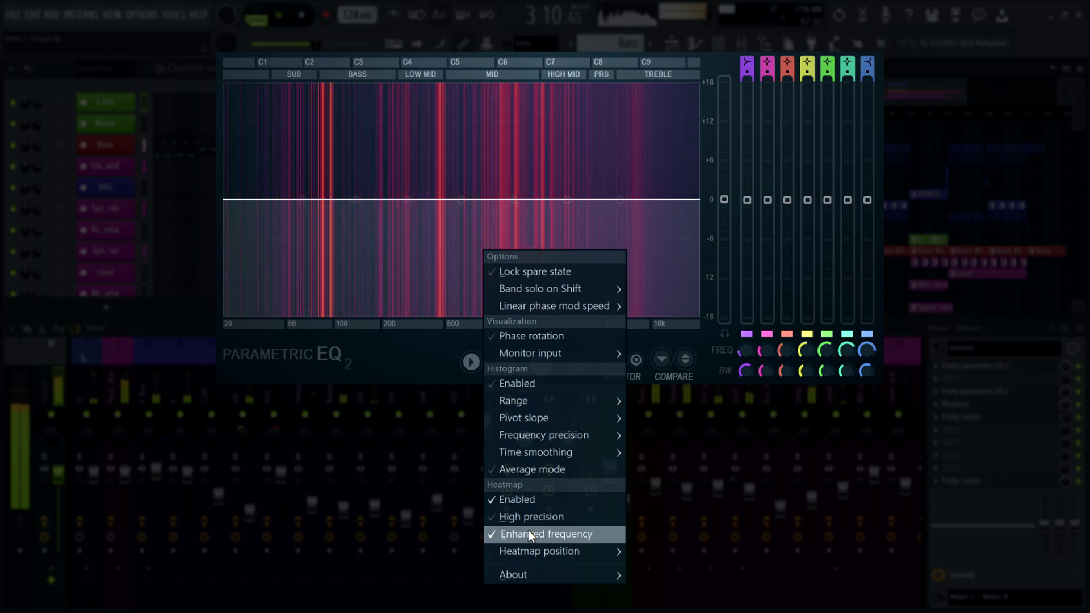
pyautogui.click(529, 521)
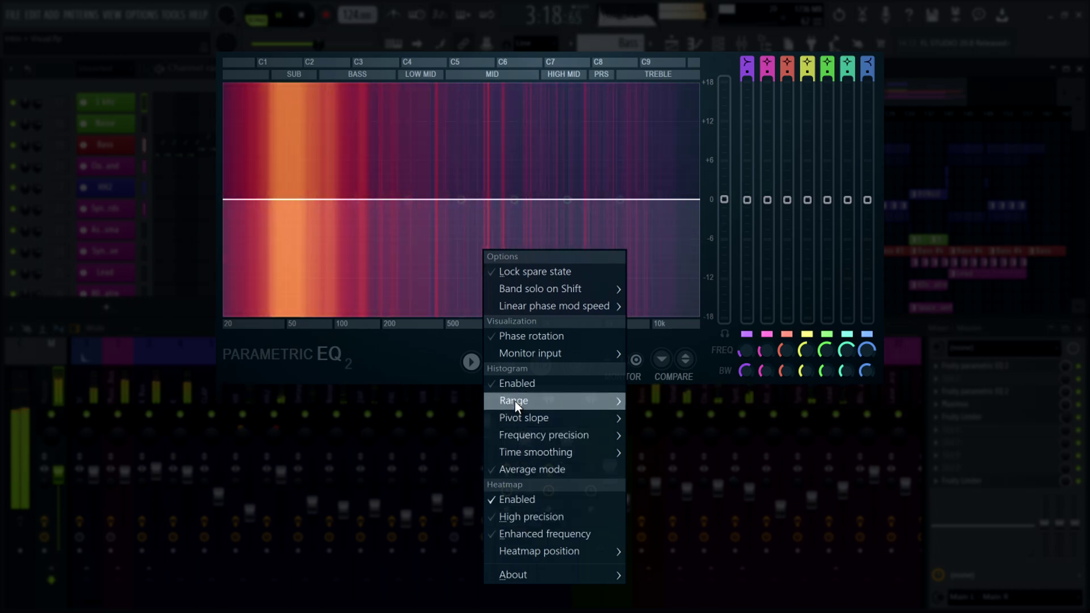
# - Re-enable the histogram over the heatmap, and set the heatmap position to Bottom after trying Top
pyautogui.click(510, 384)
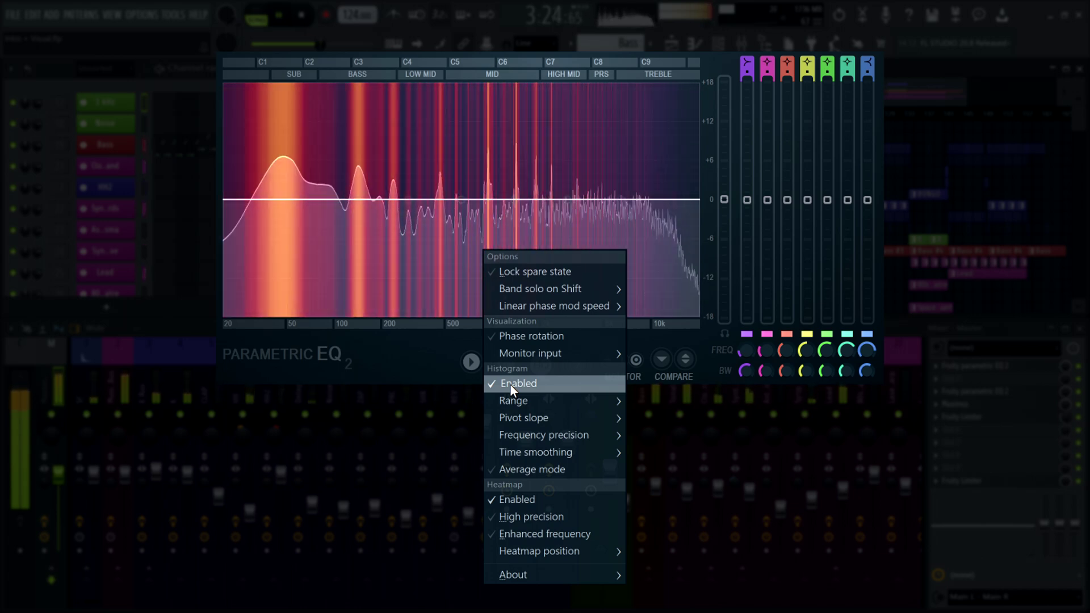
pyautogui.moveTo(545, 553)
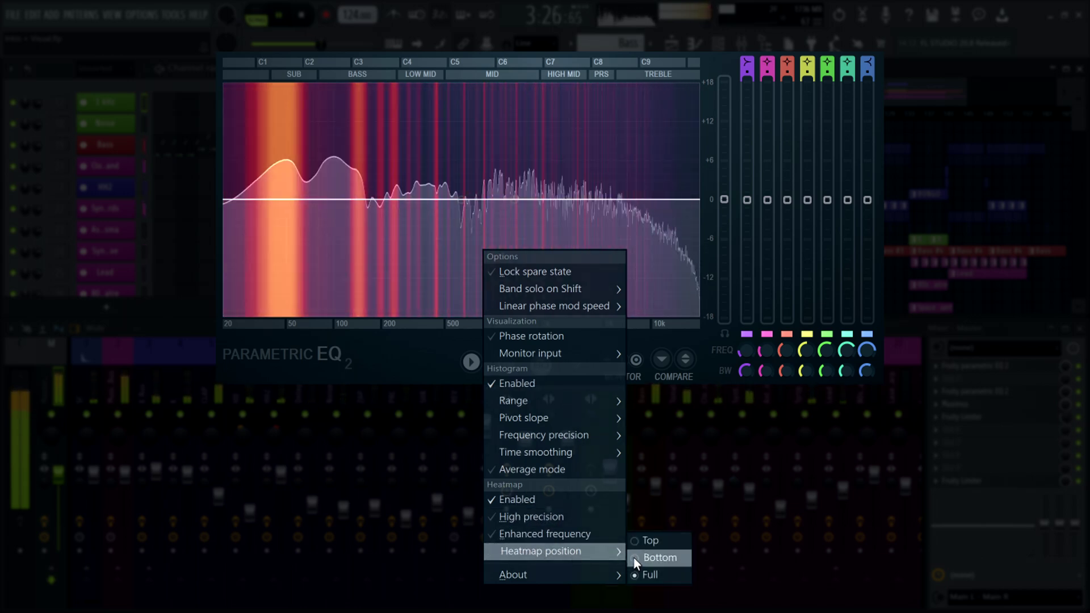
pyautogui.click(638, 542)
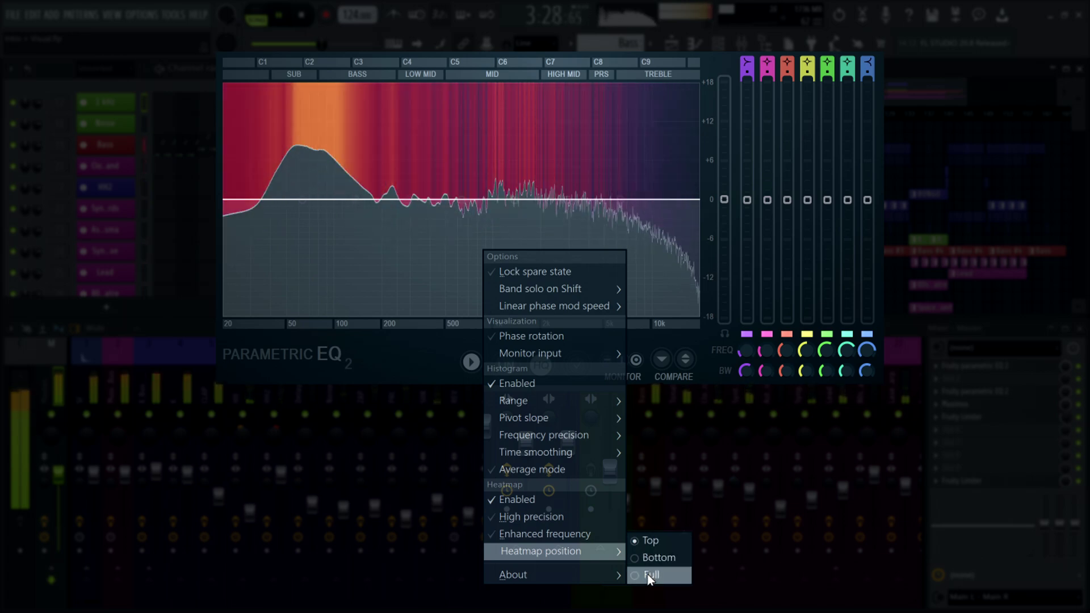
pyautogui.click(648, 559)
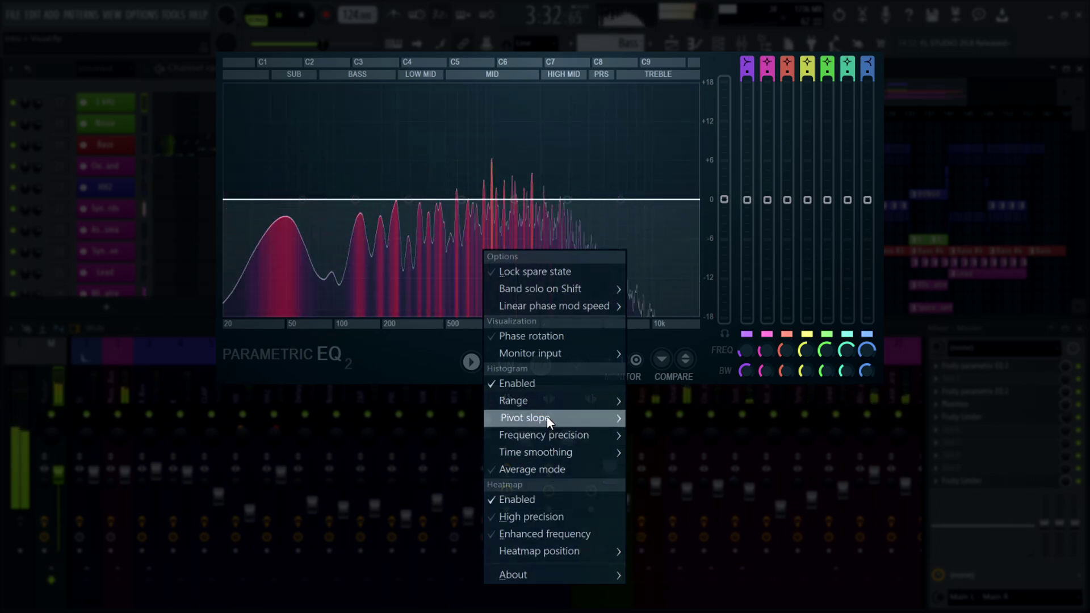
# - Compare the combined histogram and heatmap display at a pivot slope of 0 dB/oct, ending back on 4.5 dB/oct
pyautogui.moveTo(547, 416)
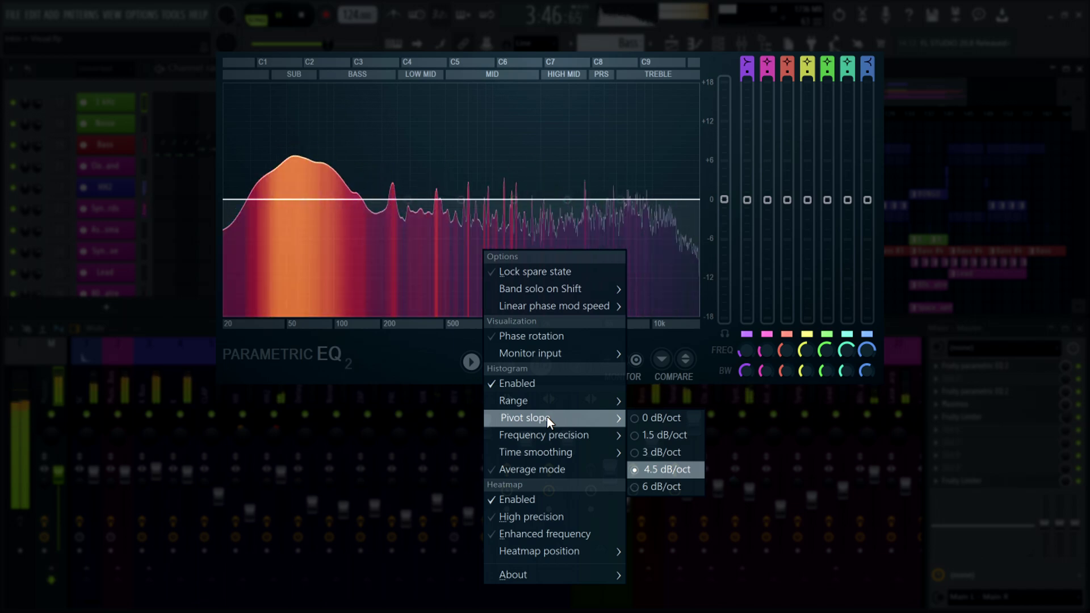
pyautogui.click(645, 419)
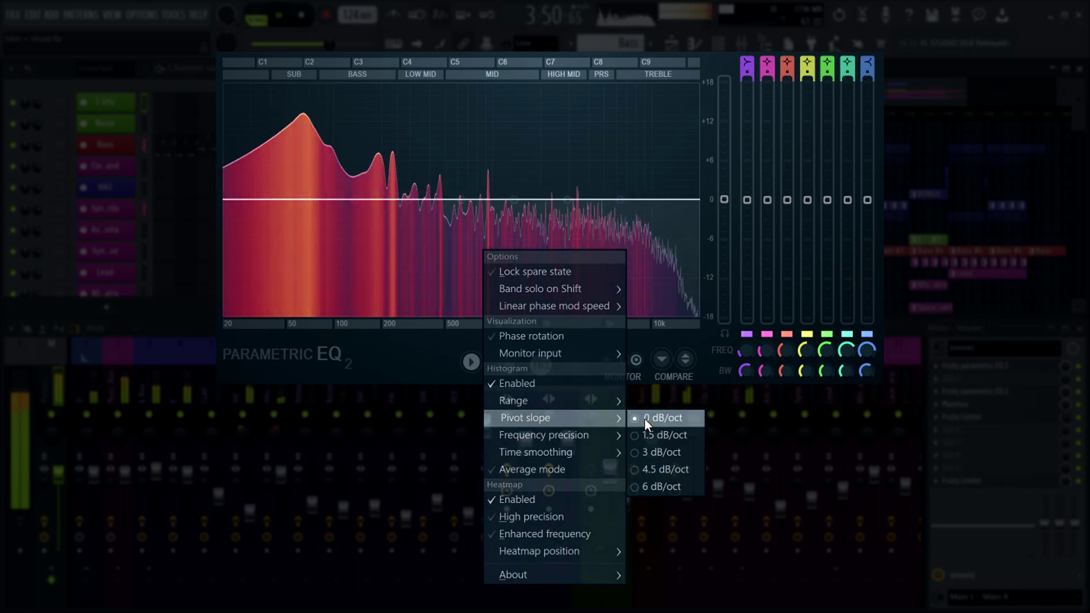
pyautogui.click(660, 469)
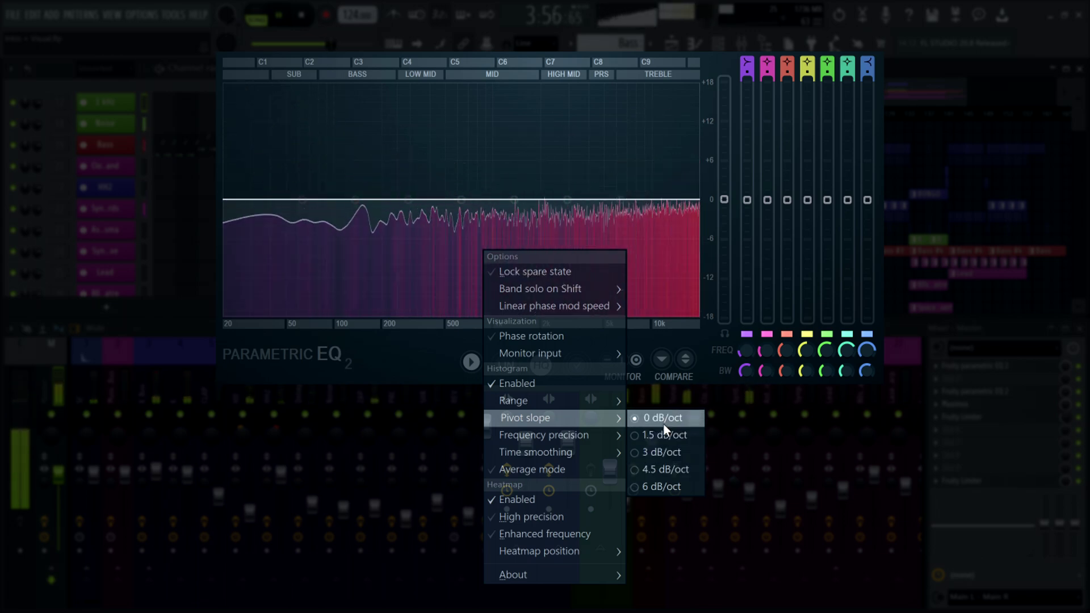
pyautogui.click(669, 438)
pyautogui.click(673, 469)
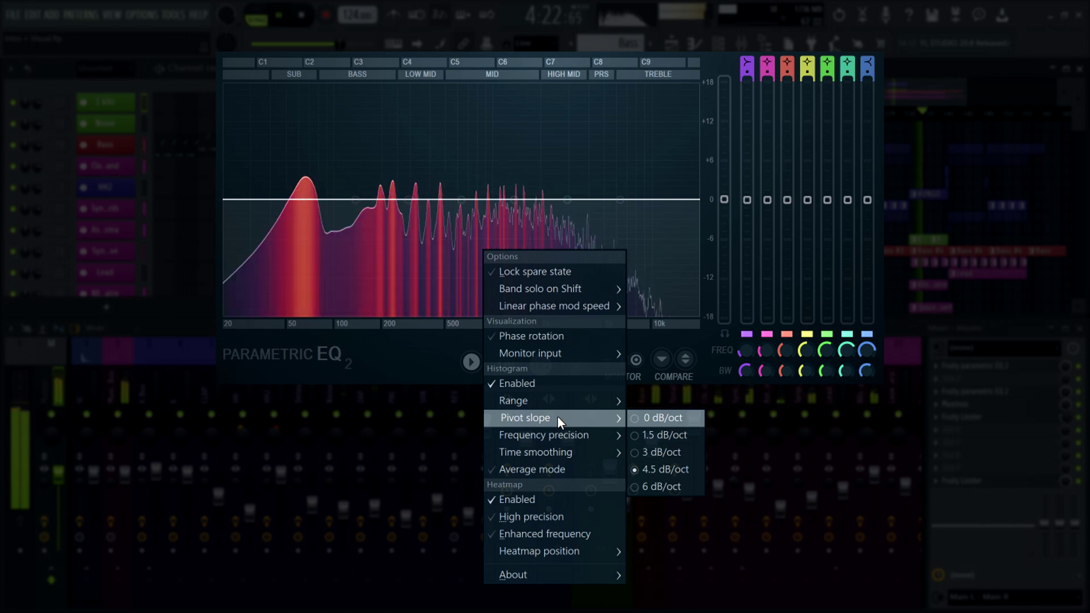
# - Enable the phase rotation visualization and return to the EQ display
pyautogui.click(530, 337)
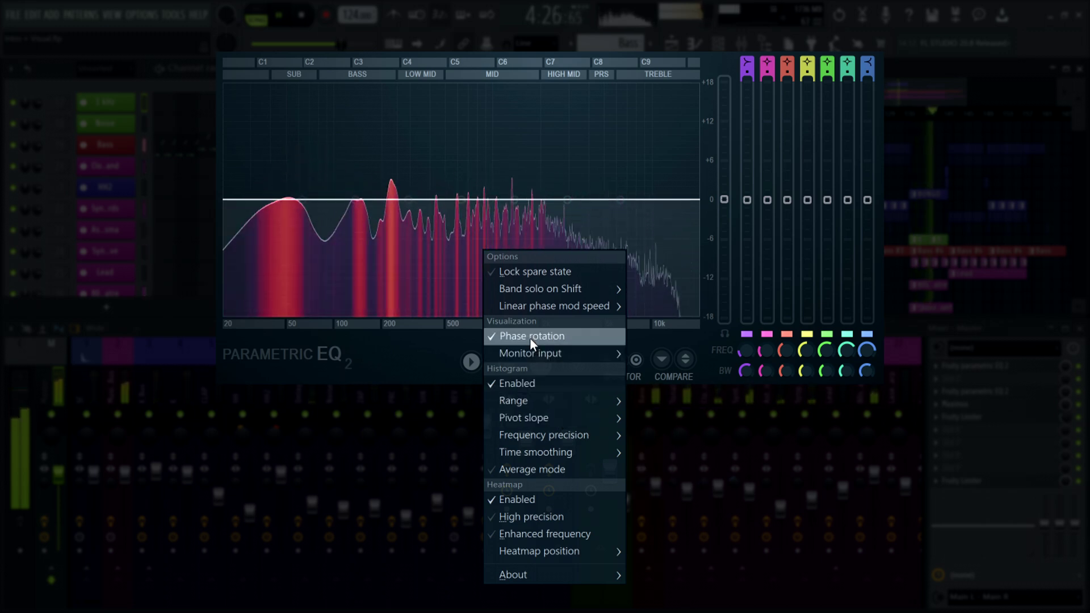
pyautogui.click(415, 398)
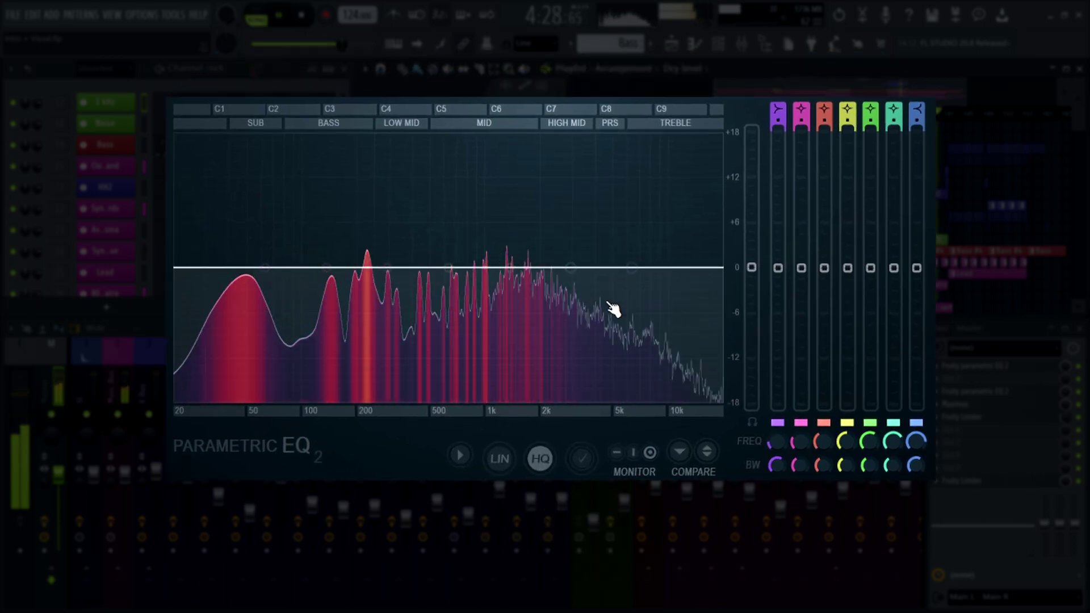
# - Try cutting band 6 by about 6 dB and reset the band to 0 dB
pyautogui.moveTo(572, 267); pyautogui.dragTo(601, 312)
pyautogui.rightClick(601, 313)
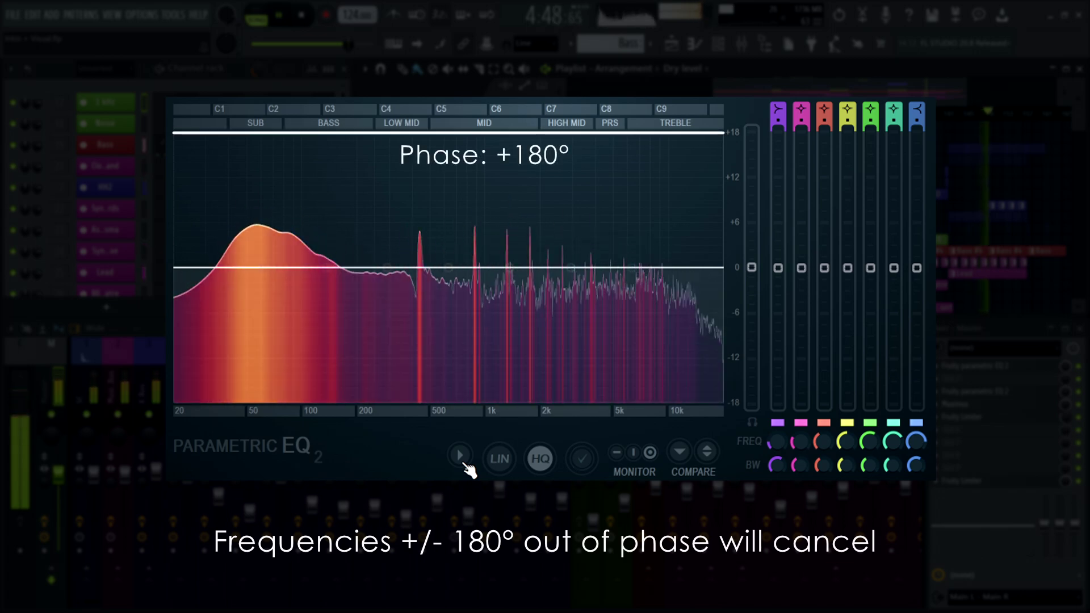
# - Boost band 6 by about 6 dB around 4 kHz
pyautogui.moveTo(578, 271); pyautogui.dragTo(581, 234)
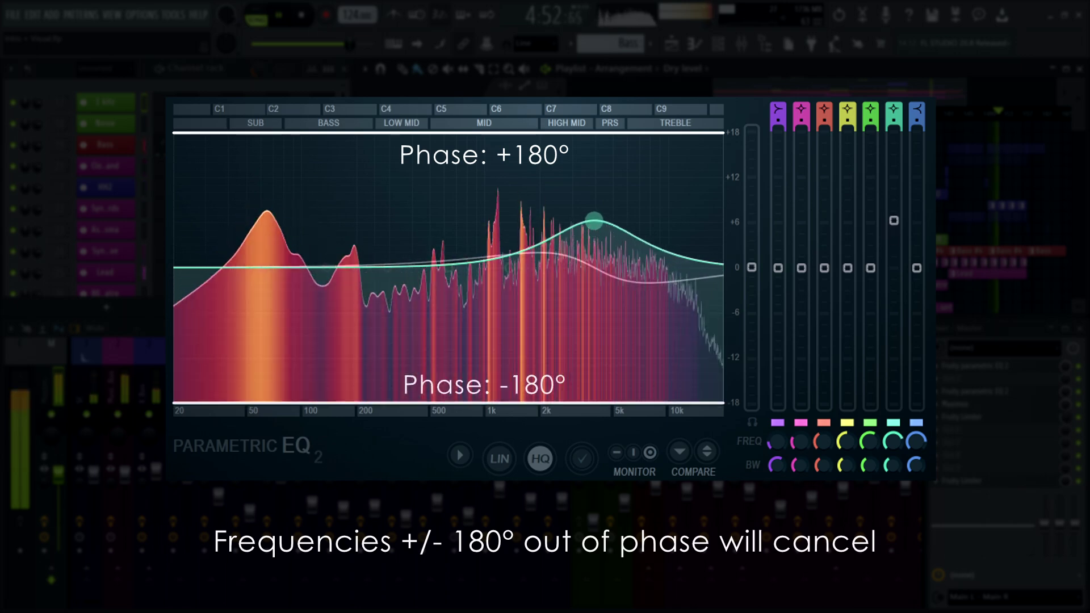
pyautogui.click(507, 468)
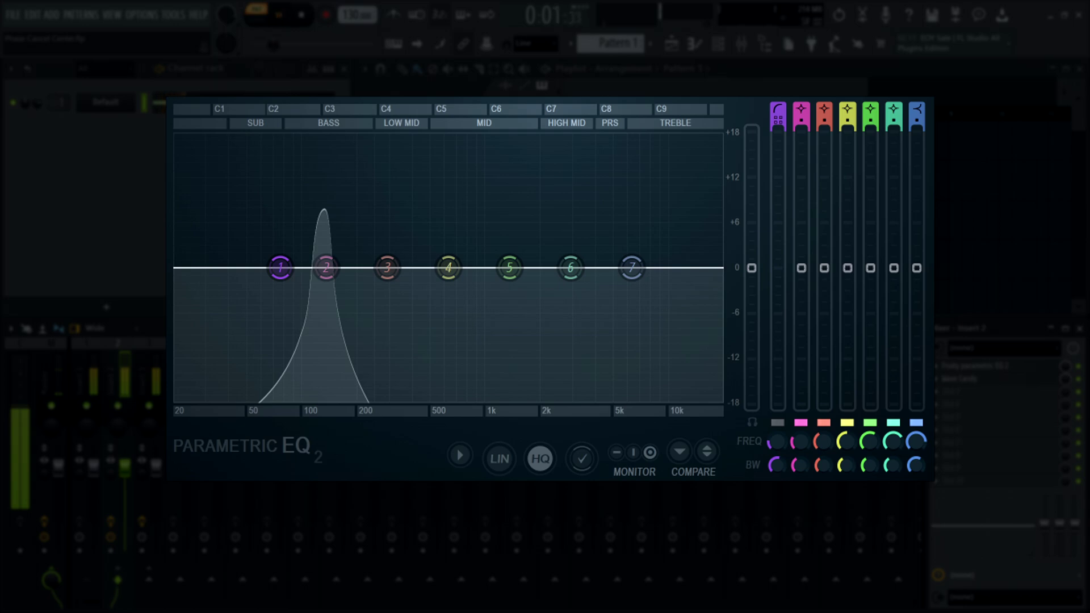
# - Raise the frequency of high-pass band 1 in the phase-cancellation project
pyautogui.moveTo(784, 434); pyautogui.dragTo(785, 423)
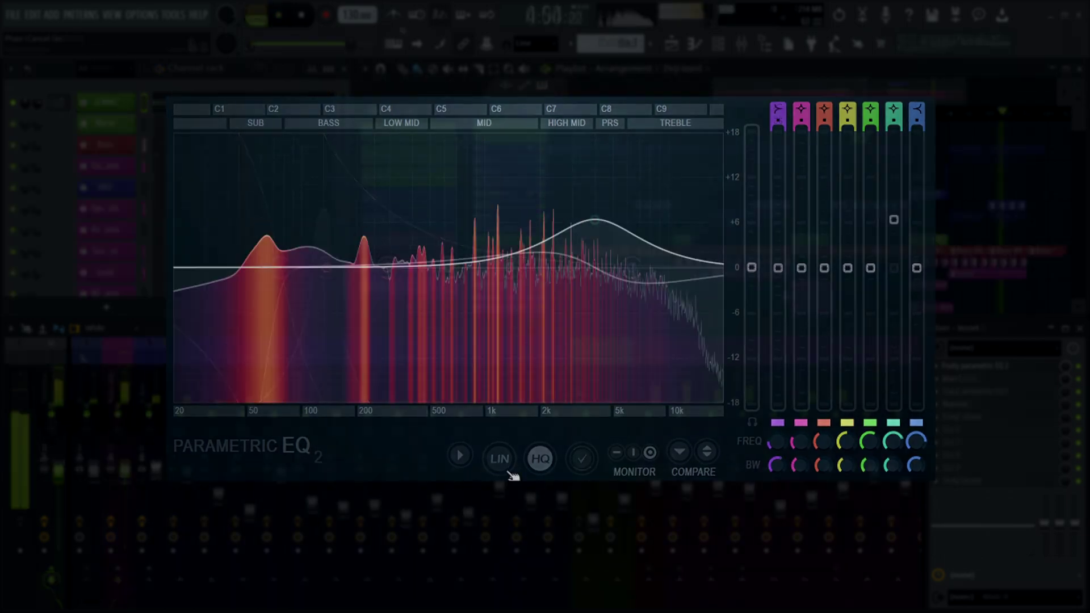
# - Turn linear phase mode on for the boosted band 6 curve and off again
pyautogui.click(510, 470)
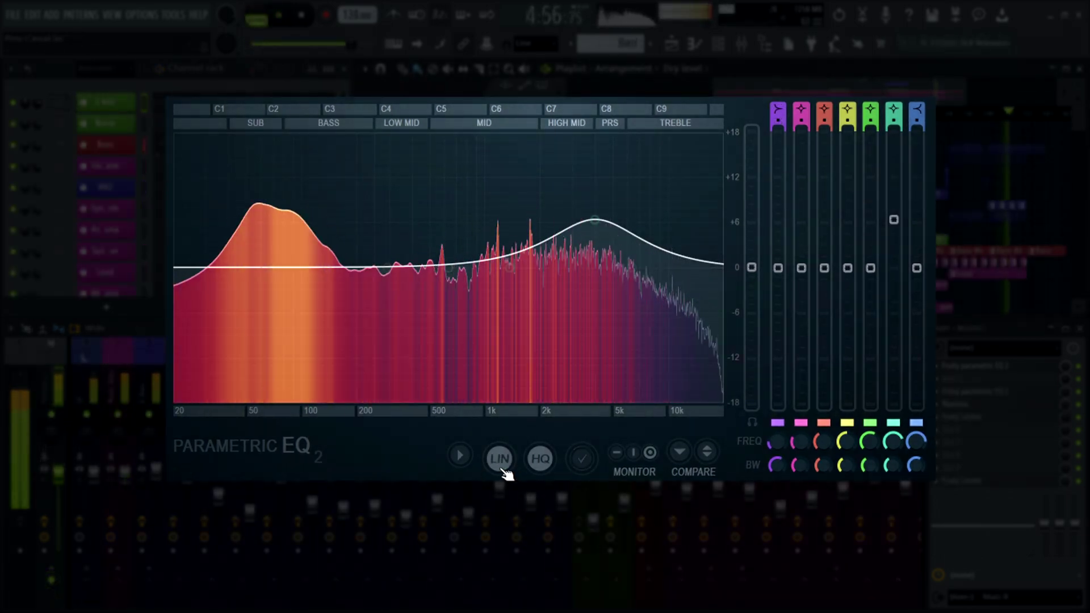
pyautogui.click(504, 471)
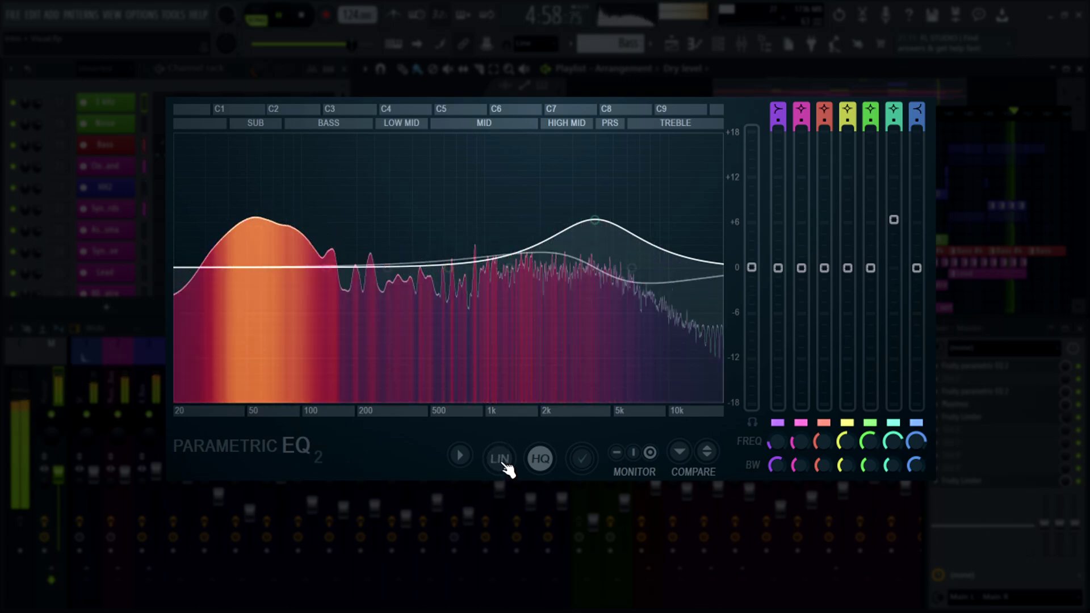
# - Toggle linear phase mode once more and reset the boosted band 6
pyautogui.click(500, 459)
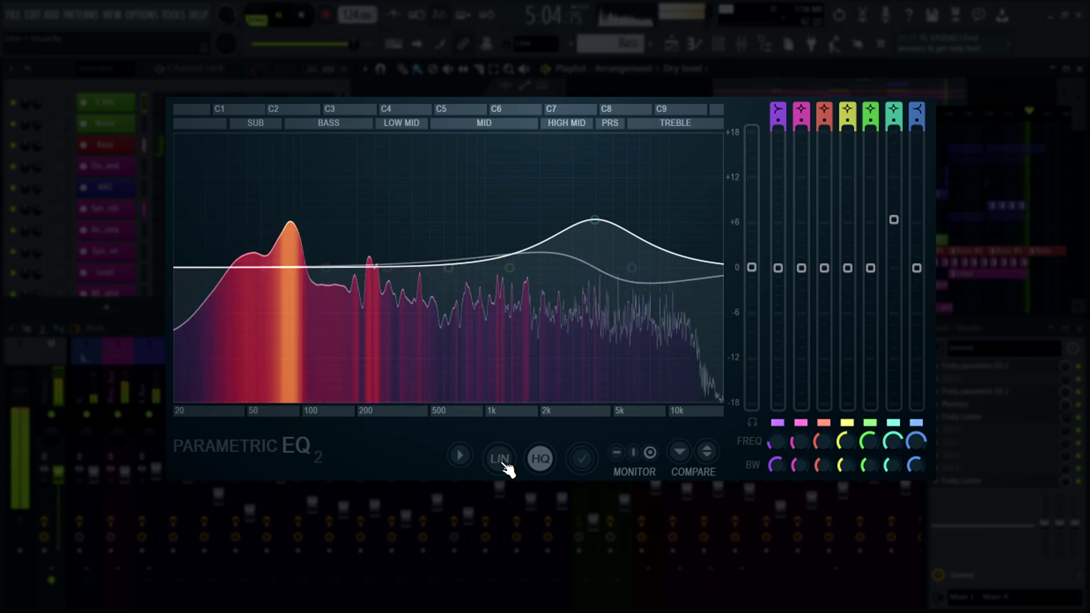
pyautogui.keyDown('alt'); pyautogui.click(596, 235); pyautogui.keyUp('alt')
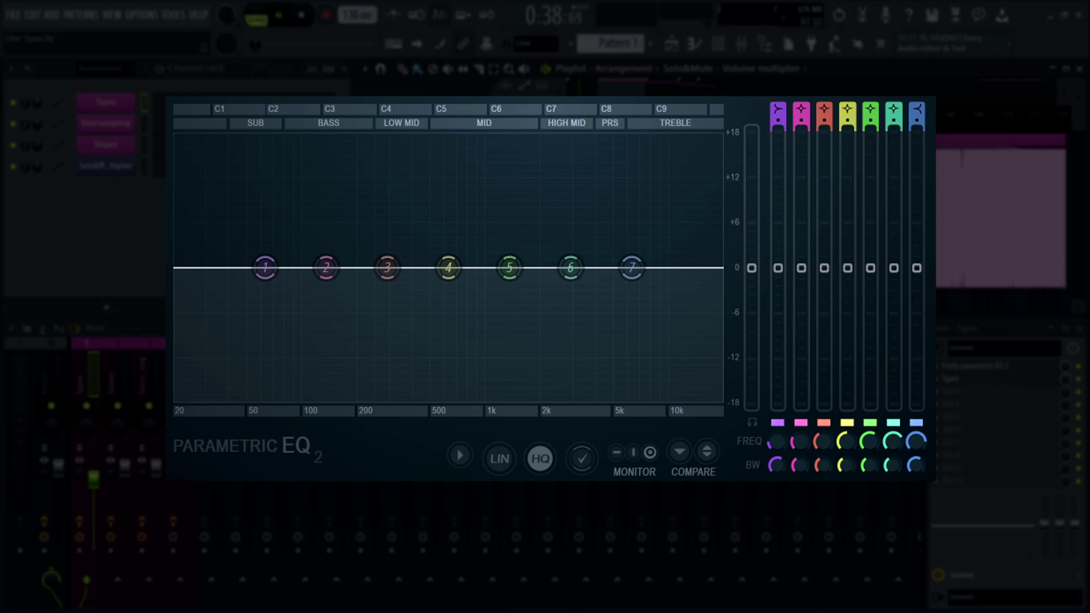
# - Adjust band 1's bandwidth and try boosting band 3 by about 12 dB with varying bandwidth, returning it to about 0 dB
pyautogui.moveTo(774, 455); pyautogui.dragTo(774, 464)
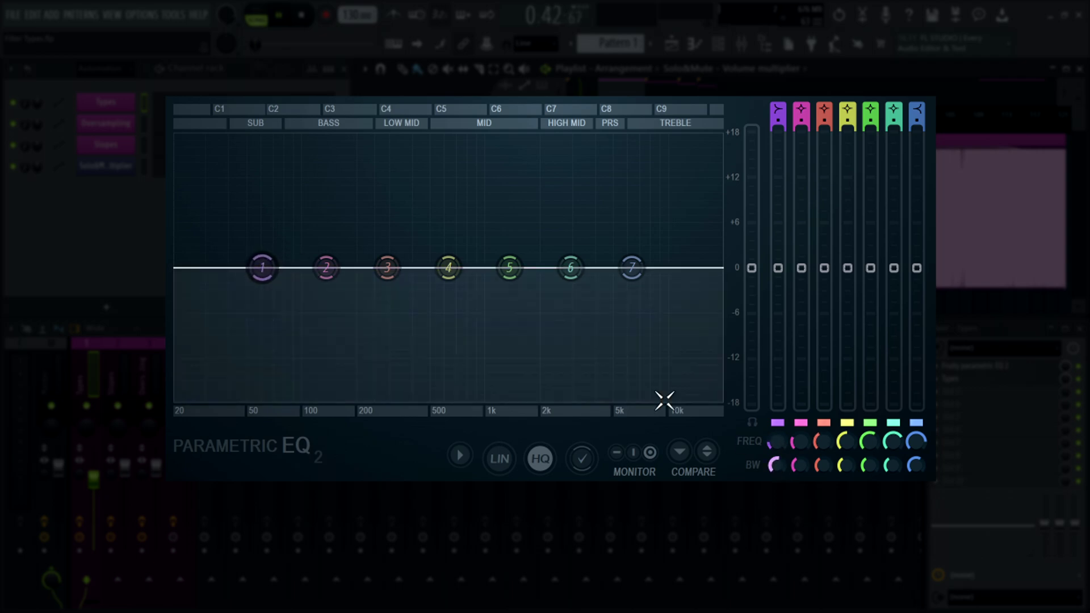
pyautogui.moveTo(388, 267); pyautogui.dragTo(391, 180)
pyautogui.scroll(-3, 392, 180)
pyautogui.scroll(3, 392, 179)
pyautogui.scroll(-2, 393, 181)
pyautogui.scroll(3, 393, 182)
pyautogui.moveTo(393, 183); pyautogui.dragTo(386, 268)
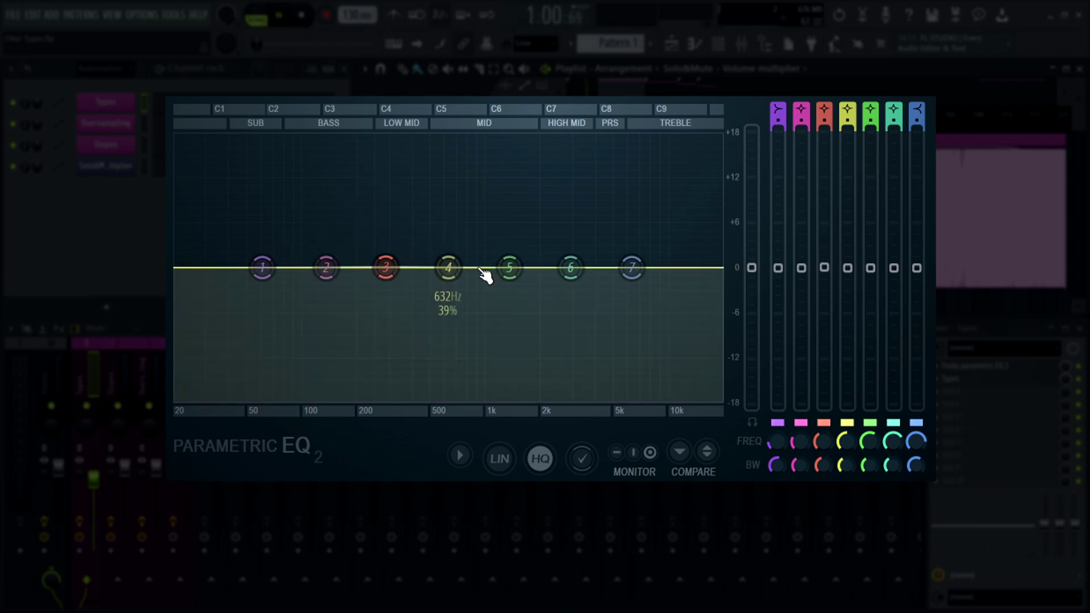
# - Try raising the main output level by about 10 dB
pyautogui.moveTo(751, 268); pyautogui.dragTo(751, 188)
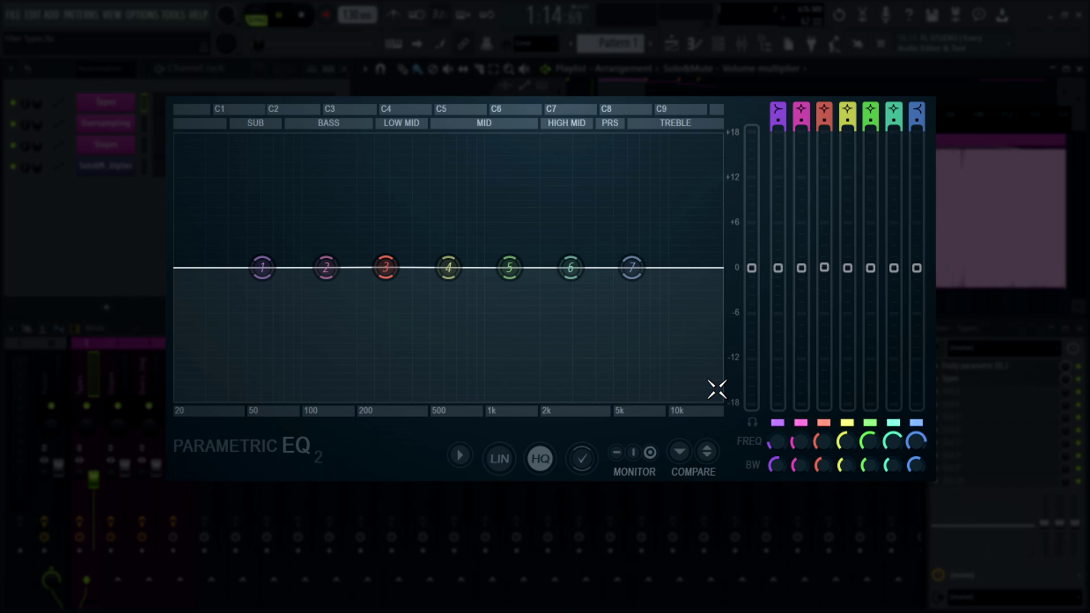
# - Set band 4's filter type to Low pass and change it to Disabled
pyautogui.rightClick(449, 267)
pyautogui.moveTo(485, 324)
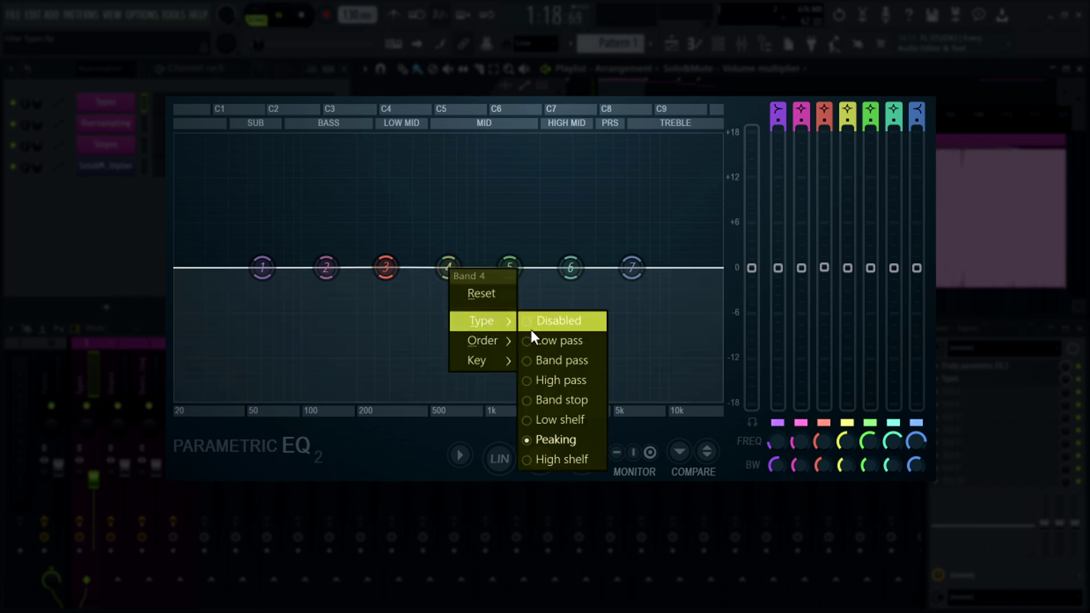
pyautogui.click(546, 340)
pyautogui.rightClick(449, 268)
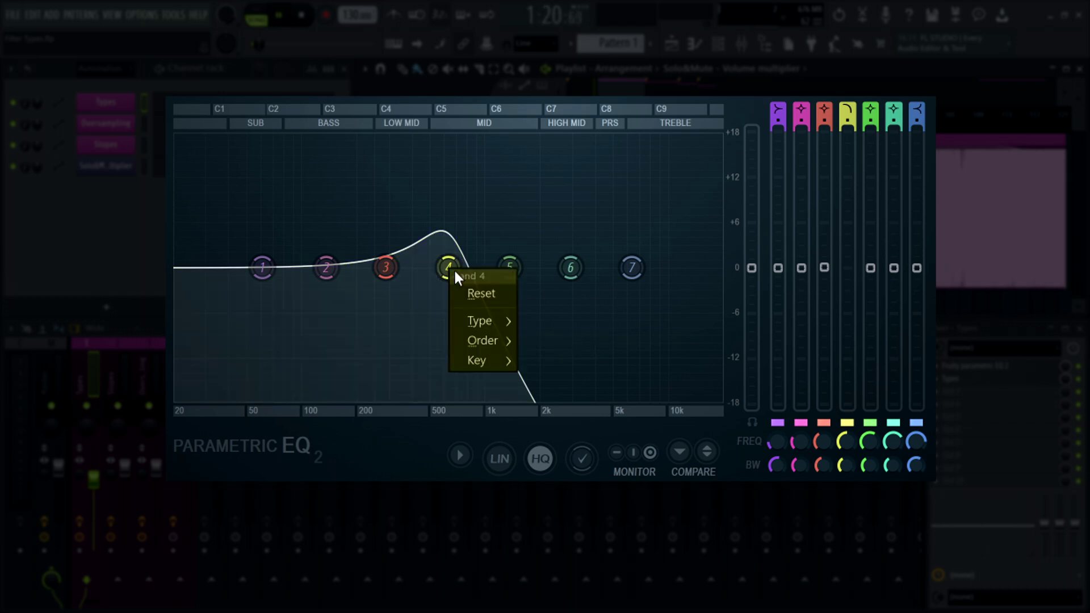
pyautogui.click(528, 321)
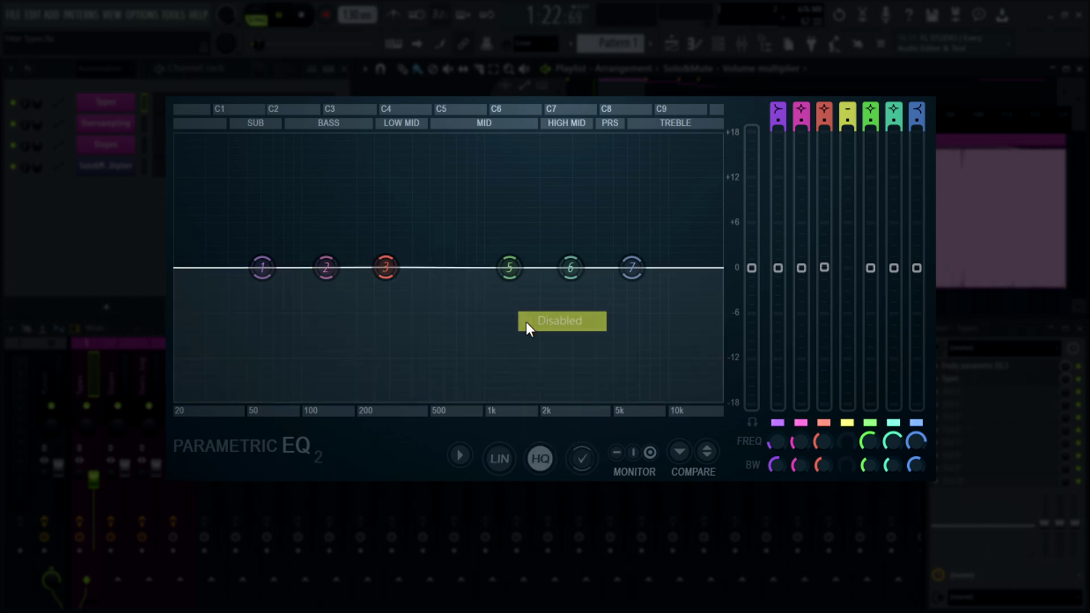
# - Re-enable band 4 as a low-pass filter and cycle through its available filter types
pyautogui.click(847, 111)
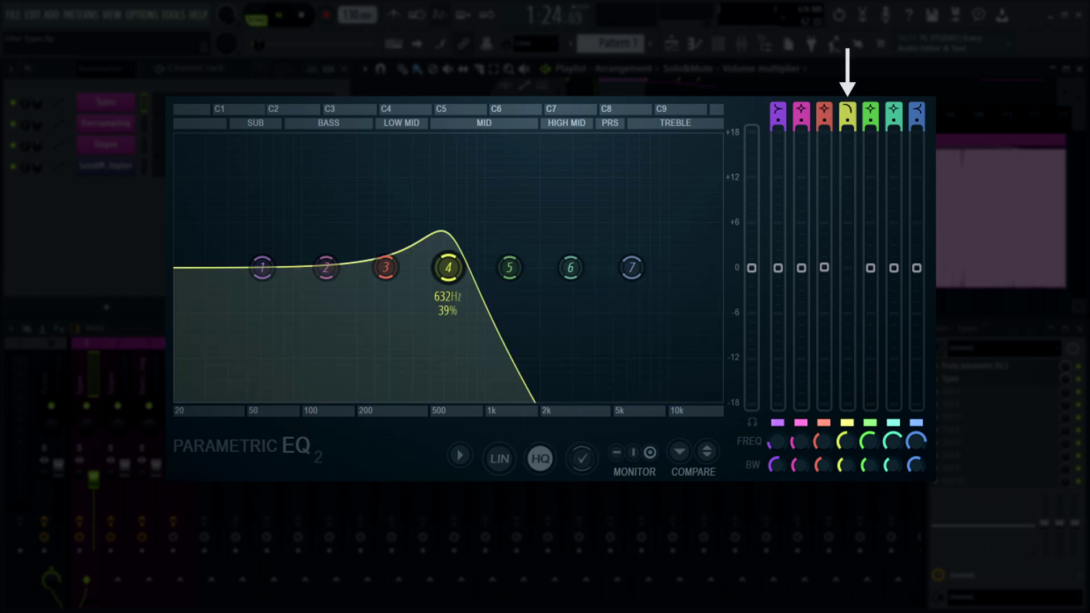
pyautogui.scroll(1, 846, 111)
pyautogui.scroll(-4, 846, 111)
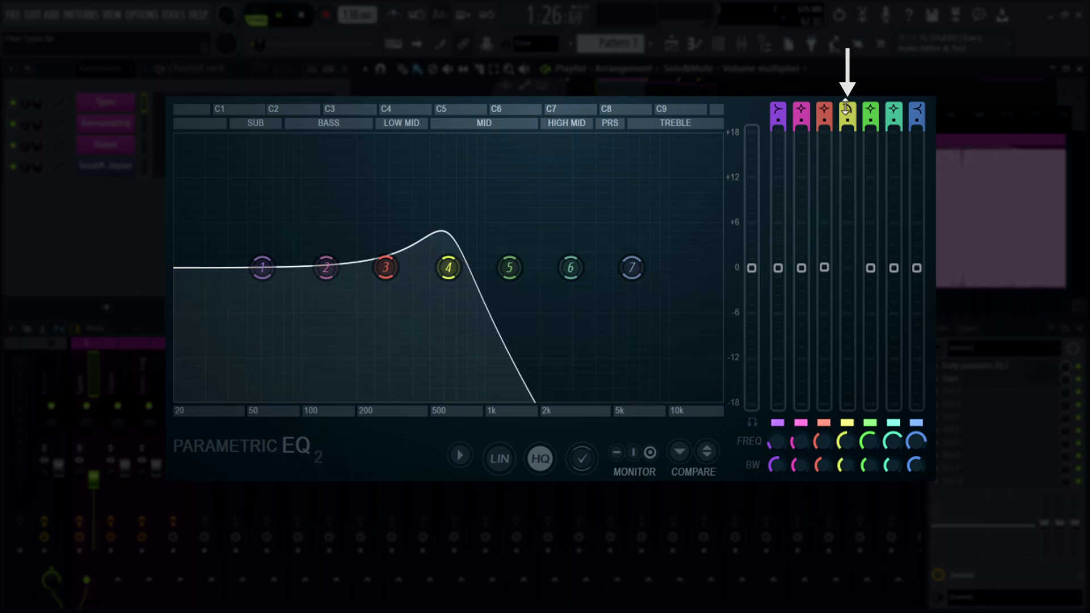
pyautogui.scroll(-1, 846, 109)
pyautogui.scroll(5, 846, 109)
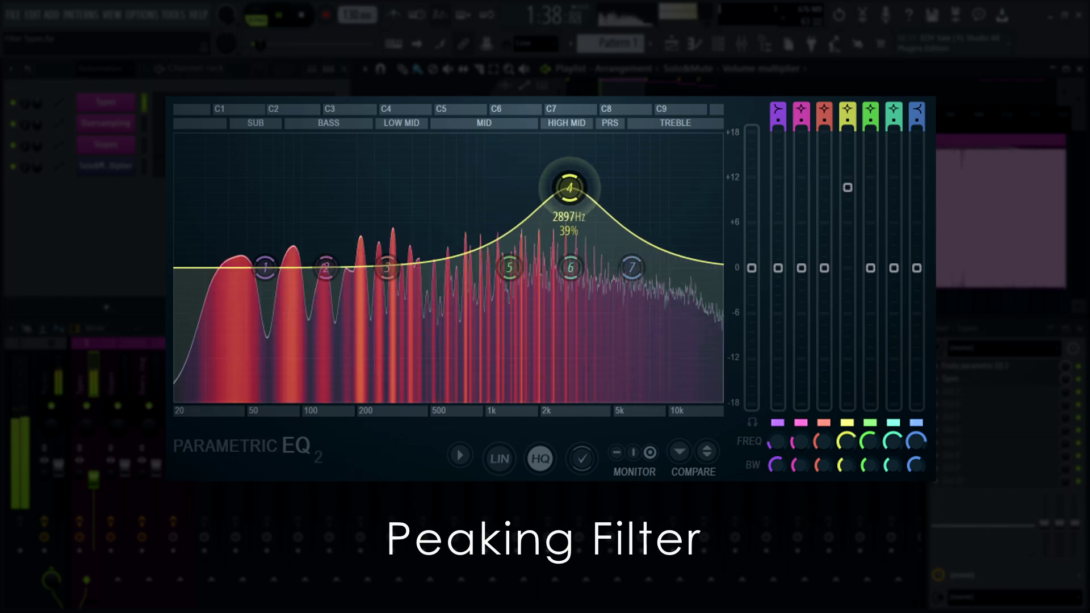
# - Sweep the boosted peaking band 4 down into the mids and vary its bandwidth close to 0 dB
pyautogui.moveTo(549, 187); pyautogui.dragTo(471, 183)
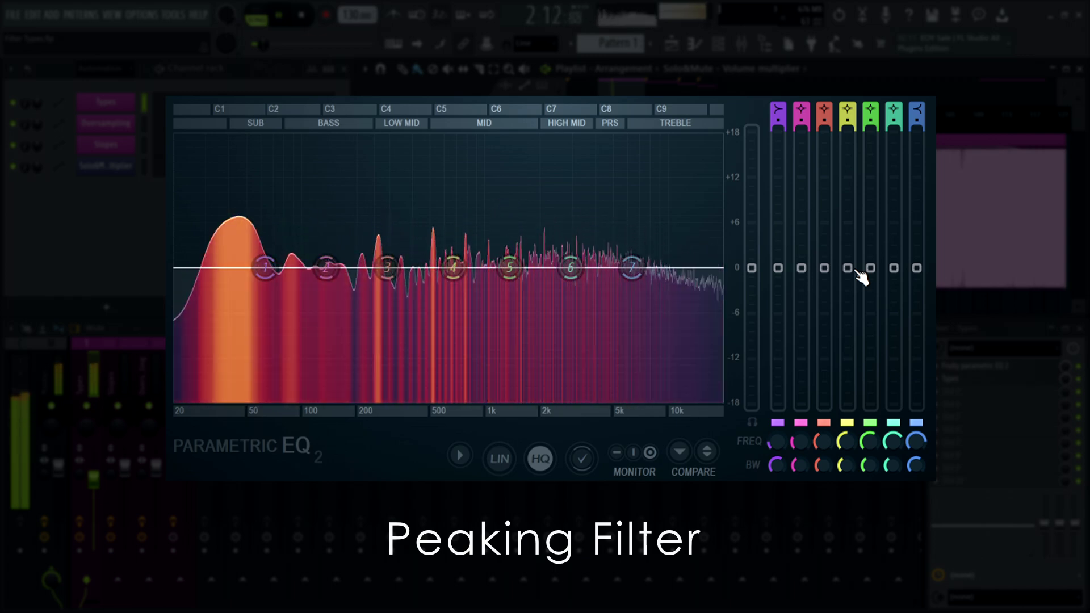
pyautogui.moveTo(454, 267)
pyautogui.mouseDown()
pyautogui.moveTo(458, 161)
pyautogui.moveTo(591, 155)
pyautogui.moveTo(432, 168)
pyautogui.moveTo(441, 320)
pyautogui.moveTo(382, 389)
pyautogui.moveTo(448, 260)
pyautogui.mouseUp()
pyautogui.scroll(-5, 455, 173)
pyautogui.scroll(4, 382, 390)
# - Change band 4 to a Low shelf and cut it by about 9 dB
pyautogui.rightClick(450, 263)
pyautogui.moveTo(487, 319)
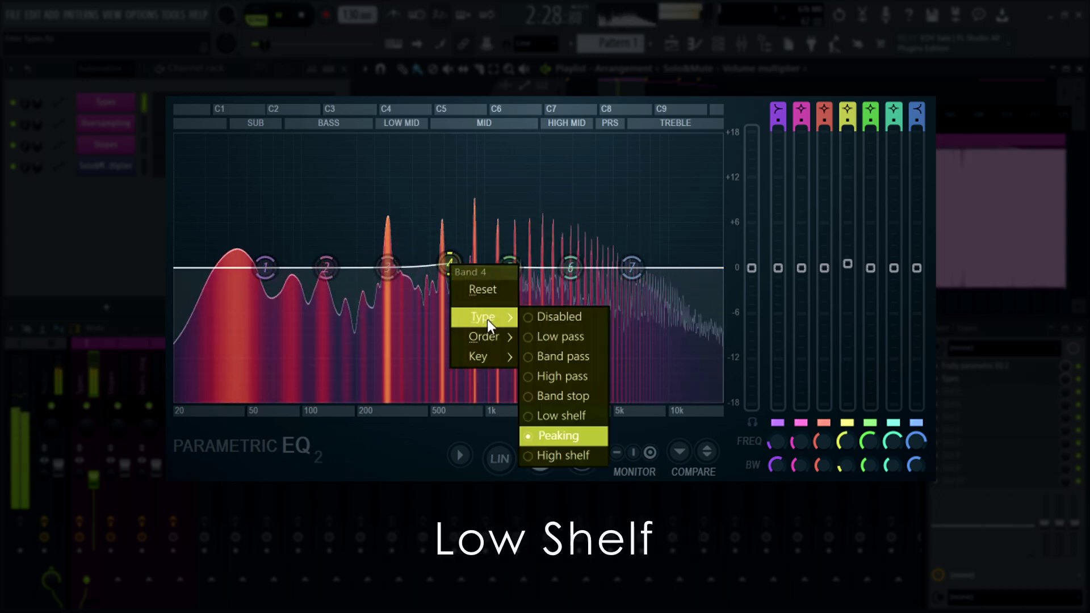
pyautogui.click(566, 411)
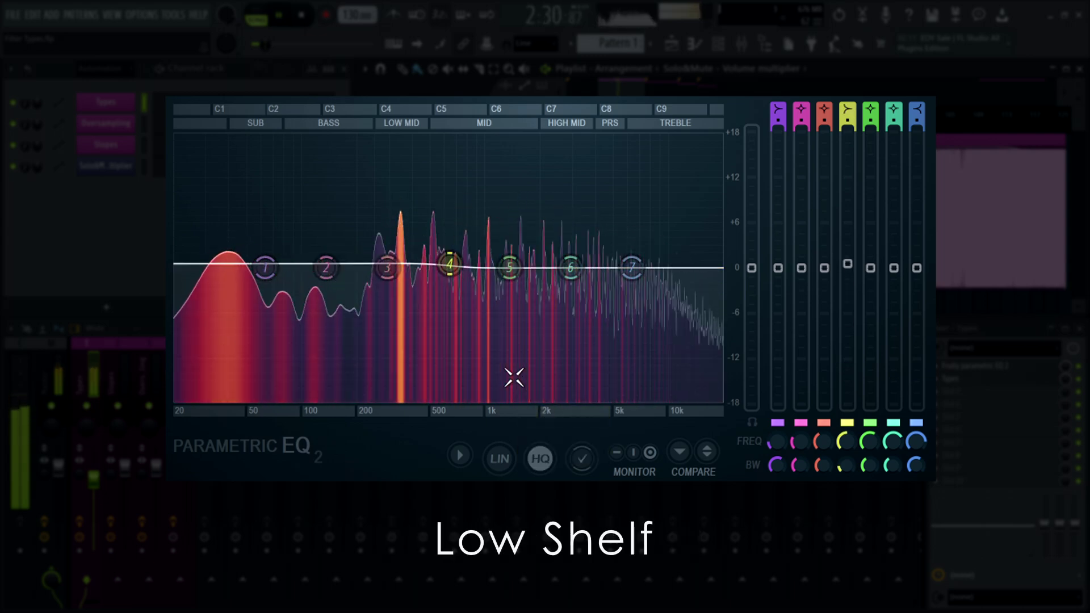
pyautogui.moveTo(451, 267); pyautogui.dragTo(440, 333)
# - Change band 4 to a High shelf and bring its level back to 0 dB at about 653 Hz
pyautogui.rightClick(440, 333)
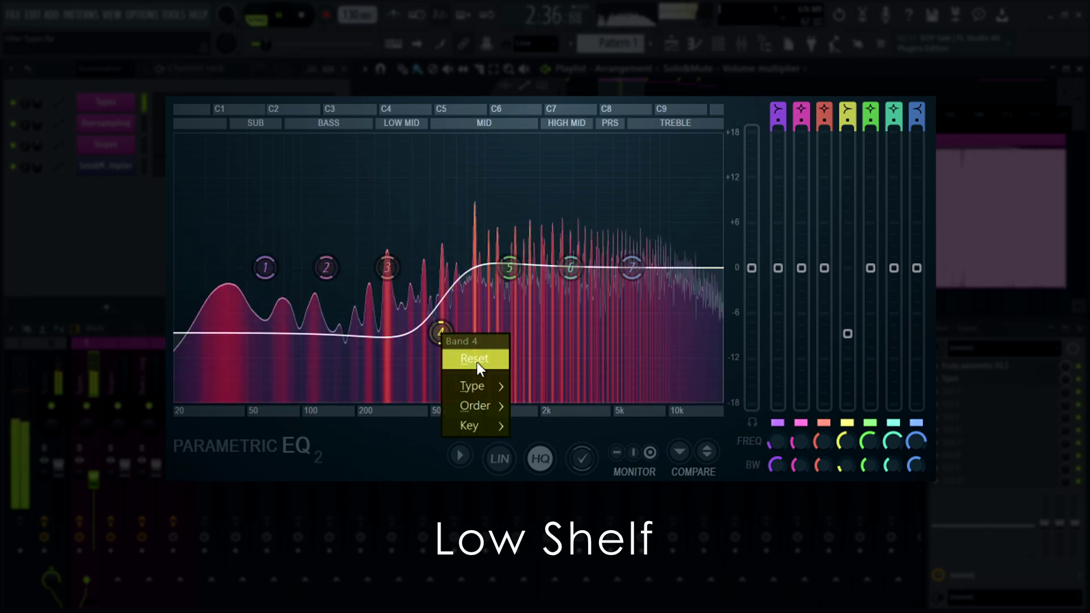
pyautogui.moveTo(484, 385)
pyautogui.click(554, 524)
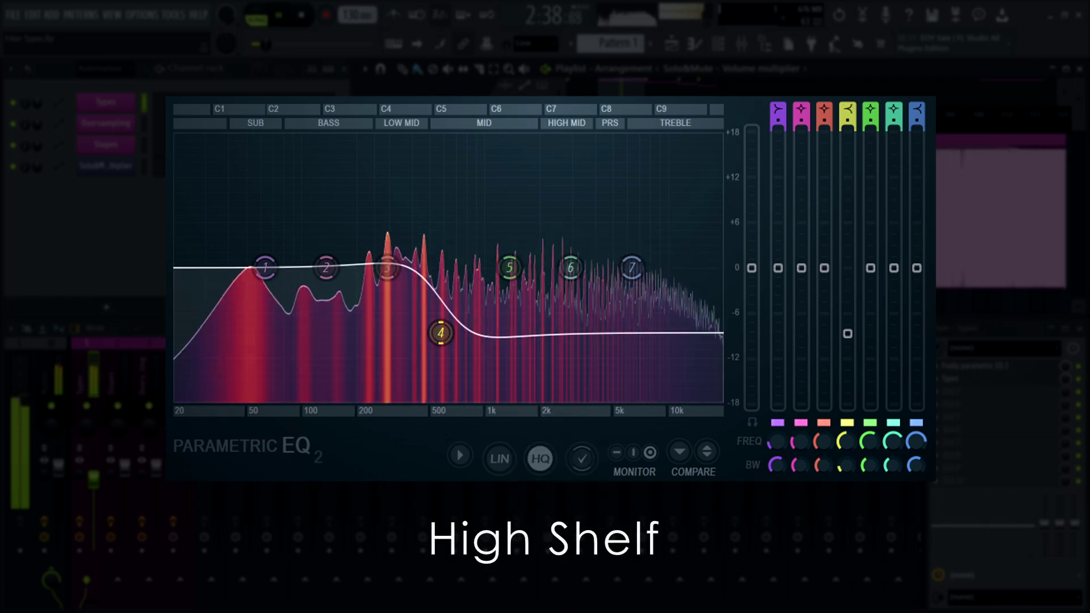
pyautogui.moveTo(442, 330); pyautogui.dragTo(451, 265)
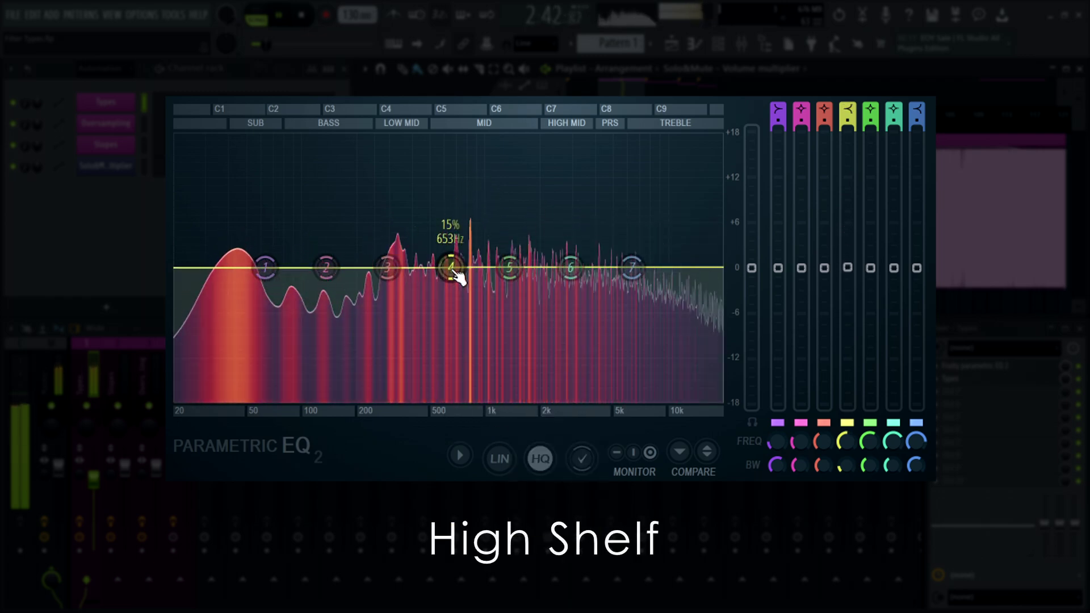
# - Change band 4 to Low pass, widen its bandwidth to 50% and lower its frequency to about 586 Hz
pyautogui.rightClick(452, 268)
pyautogui.moveTo(466, 321)
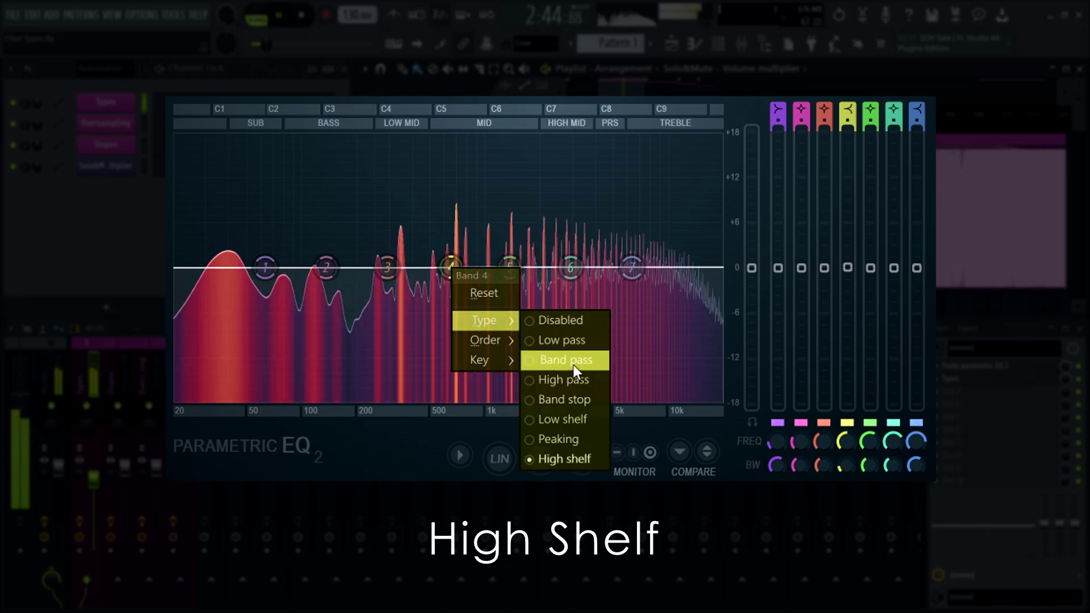
pyautogui.click(541, 337)
pyautogui.scroll(-5, 452, 268)
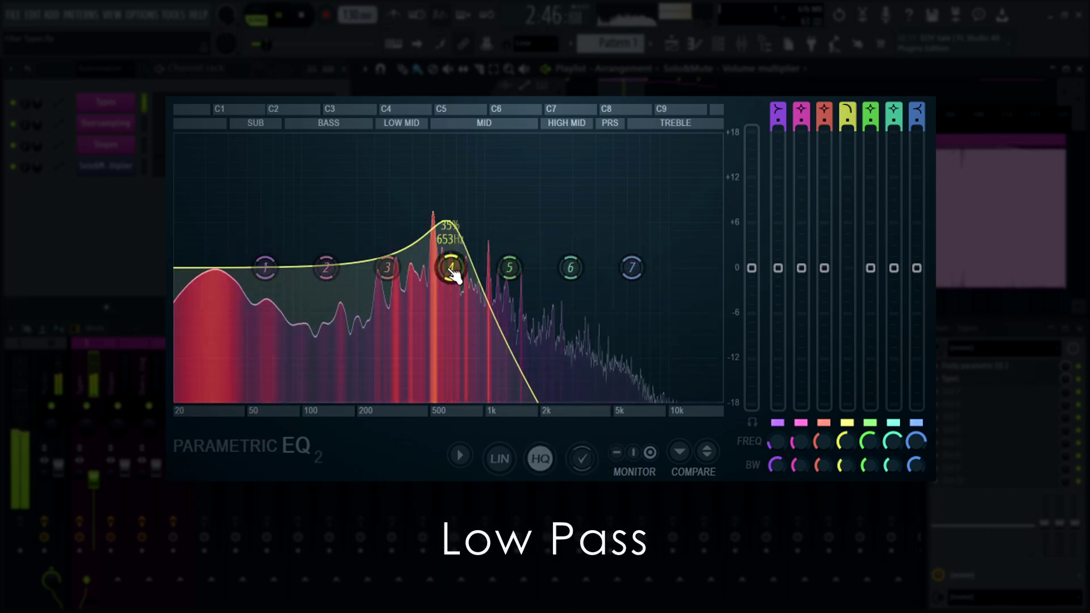
pyautogui.moveTo(451, 268)
pyautogui.mouseDown()
pyautogui.moveTo(540, 264)
pyautogui.moveTo(442, 267)
pyautogui.mouseUp()
# - Change band 4 to High pass and sweep its cutoff around 586 Hz
pyautogui.rightClick(442, 267)
pyautogui.moveTo(484, 320)
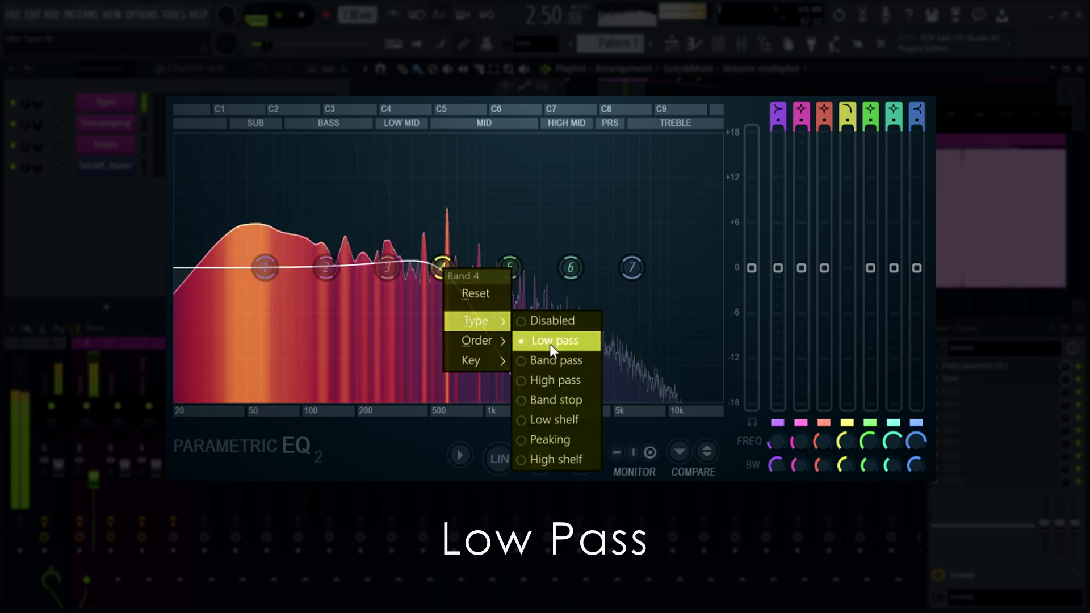
pyautogui.click(558, 378)
pyautogui.moveTo(442, 268)
pyautogui.mouseDown()
pyautogui.moveTo(502, 268)
pyautogui.moveTo(445, 269)
pyautogui.mouseUp()
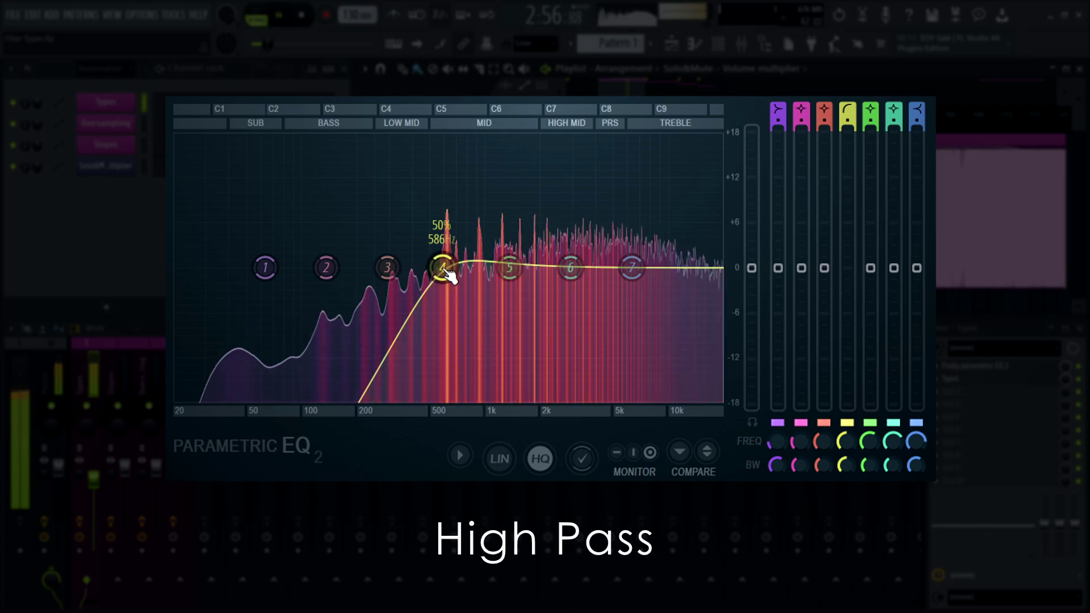
# - Switch band 4 back to Low pass, with its cutoff at about 632 Hz and its bandwidth at 55%
pyautogui.rightClick(442, 267)
pyautogui.moveTo(471, 320)
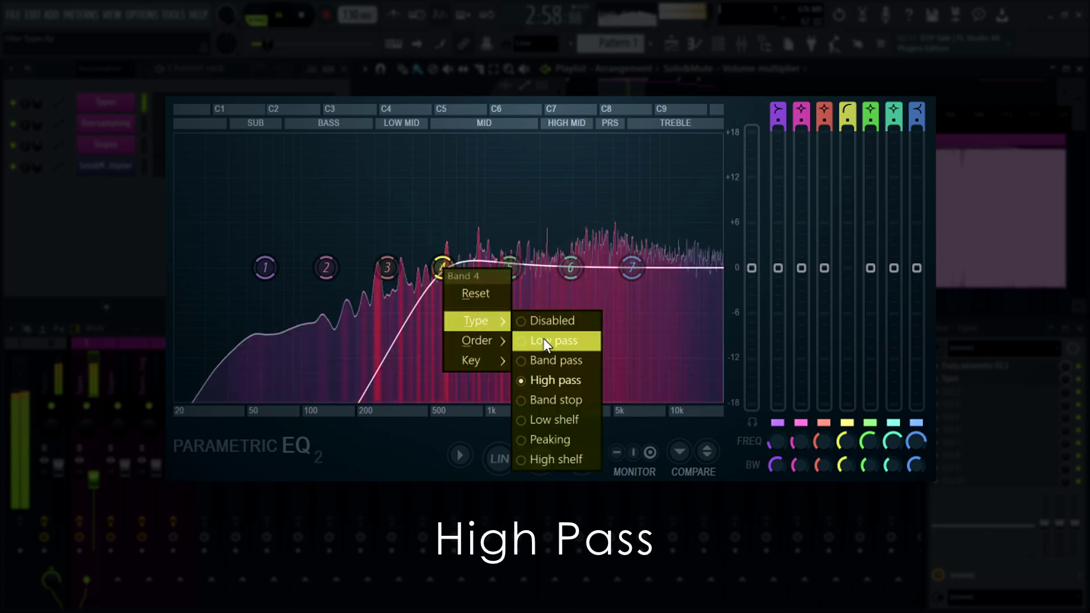
pyautogui.click(539, 343)
pyautogui.moveTo(443, 267)
pyautogui.mouseDown()
pyautogui.moveTo(582, 267)
pyautogui.moveTo(425, 268)
pyautogui.moveTo(450, 267)
pyautogui.mouseUp()
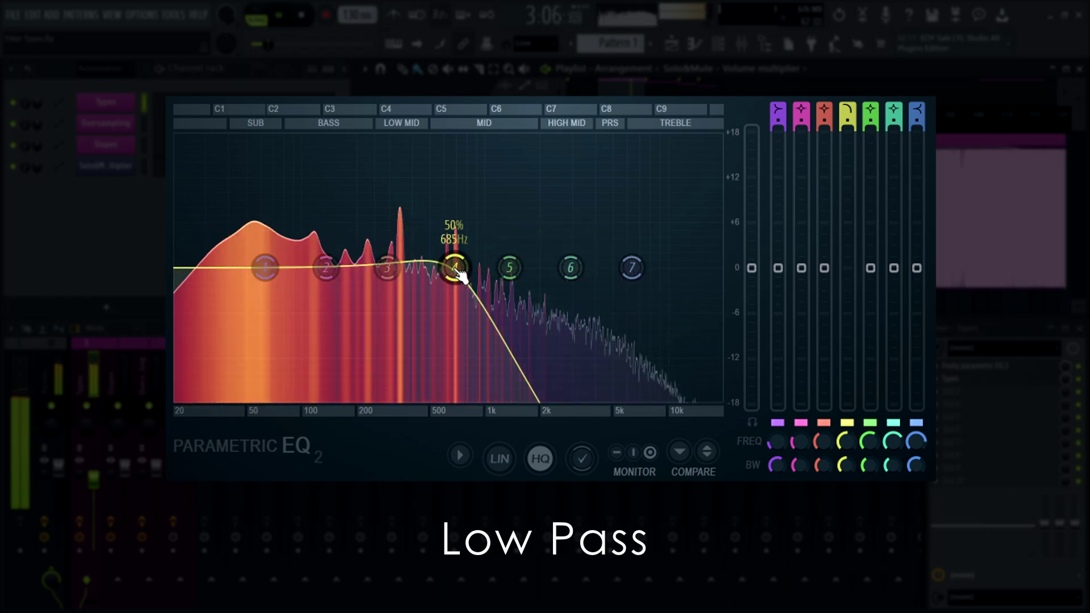
pyautogui.scroll(1, 450, 268)
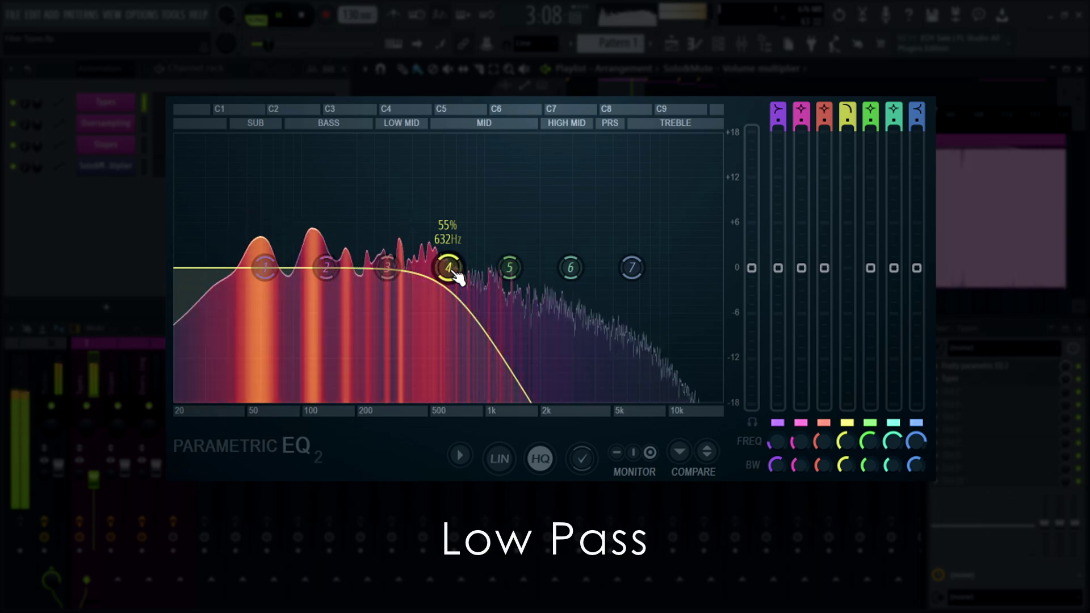
# - Change band 4's filter type from low pass to Peaking
pyautogui.rightClick(448, 268)
pyautogui.moveTo(479, 326)
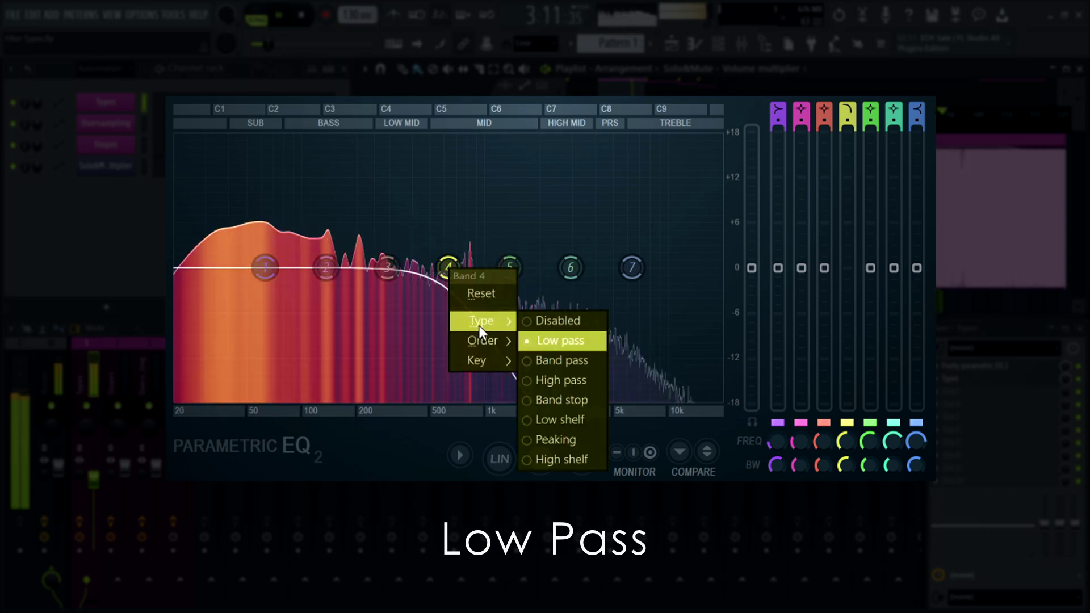
pyautogui.click(564, 439)
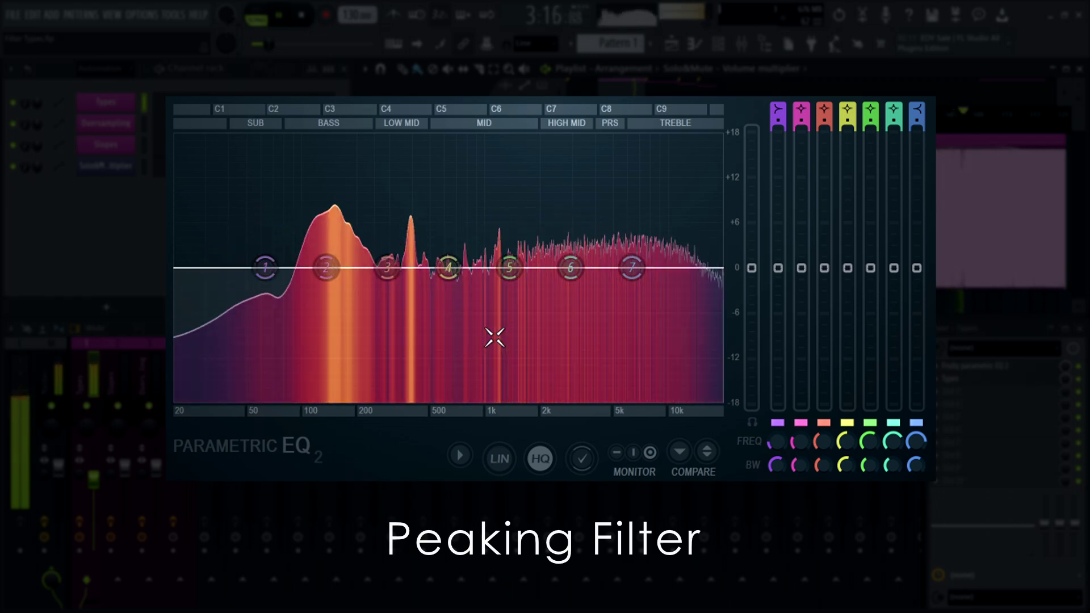
# - Change band 4 to a Band pass filter and shift its center frequency slightly
pyautogui.rightClick(451, 271)
pyautogui.moveTo(485, 322)
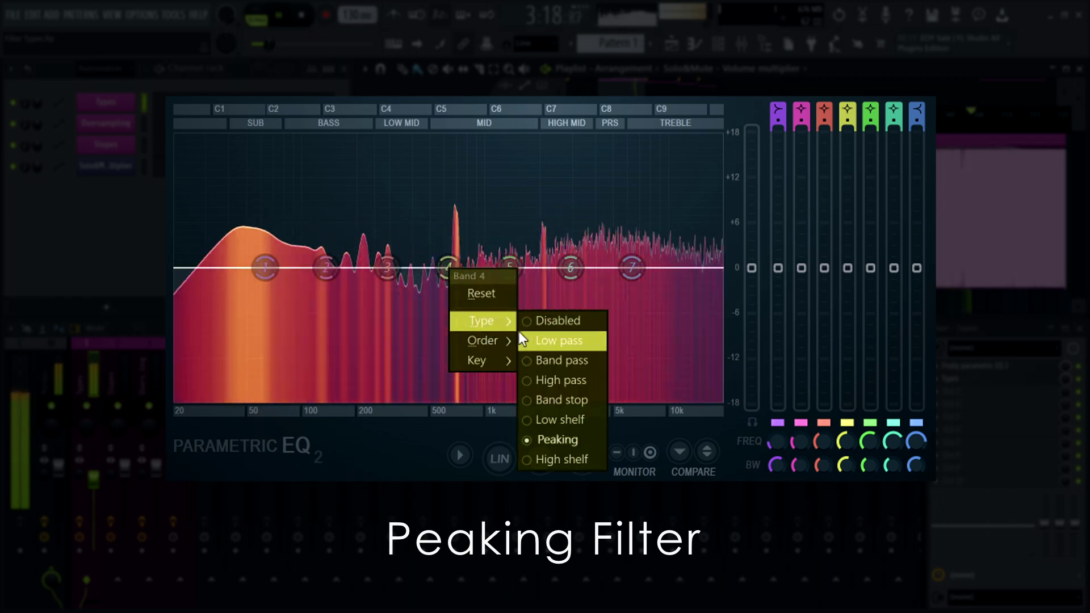
pyautogui.click(564, 363)
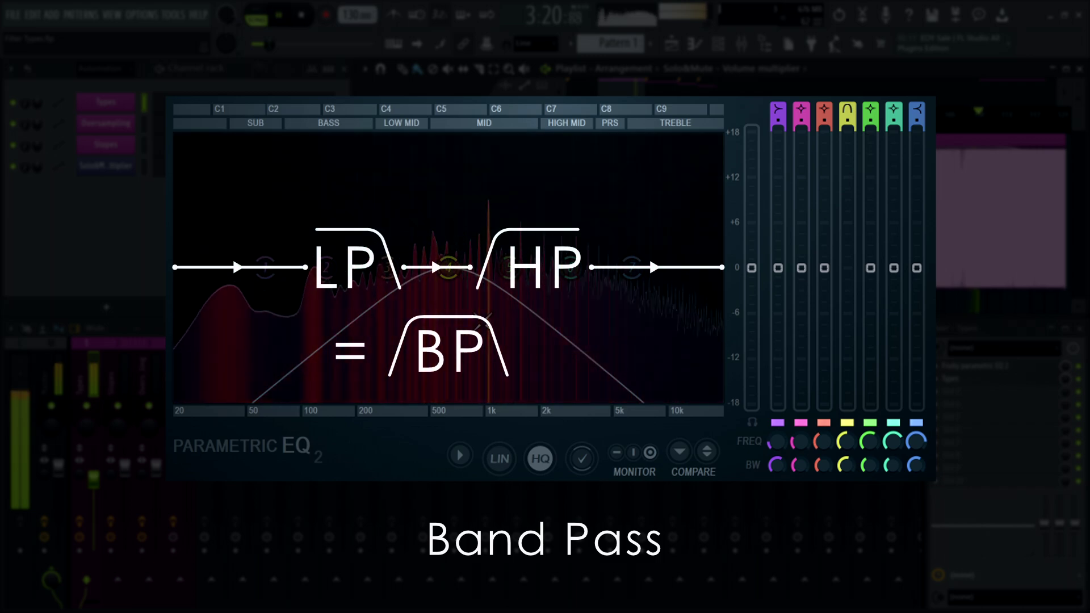
pyautogui.moveTo(458, 281)
pyautogui.mouseDown()
pyautogui.moveTo(571, 282)
pyautogui.moveTo(390, 268)
pyautogui.moveTo(536, 267)
pyautogui.moveTo(423, 267)
pyautogui.moveTo(452, 267)
pyautogui.mouseUp()
# - Change band 4 to Band stop, sweep it up to about 1694 Hz and bring it back to about 603 Hz
pyautogui.rightClick(455, 267)
pyautogui.moveTo(483, 322)
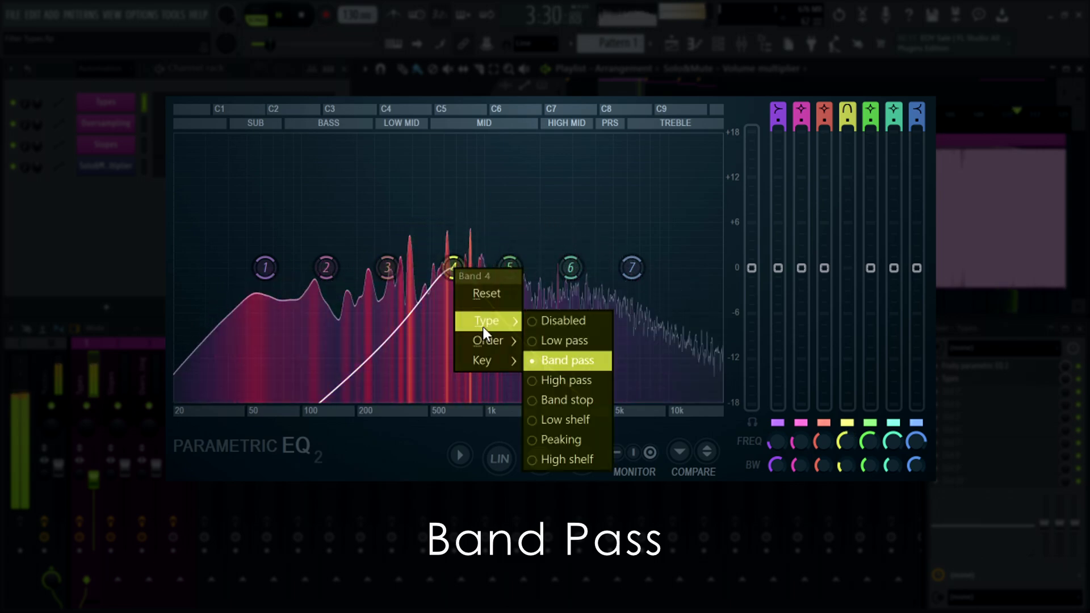
pyautogui.click(567, 399)
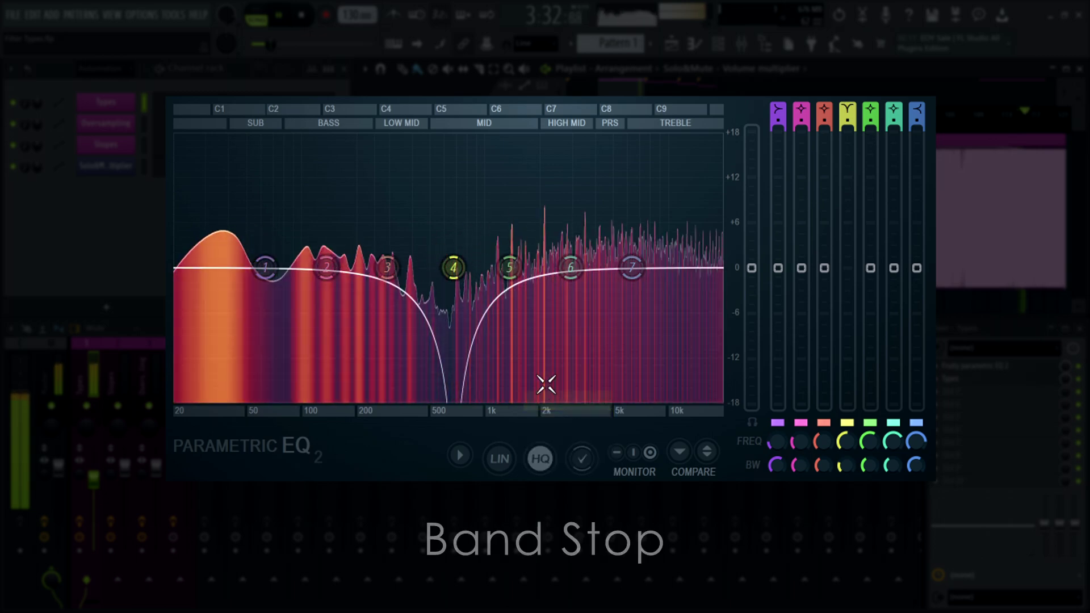
pyautogui.moveTo(453, 267); pyautogui.dragTo(511, 268)
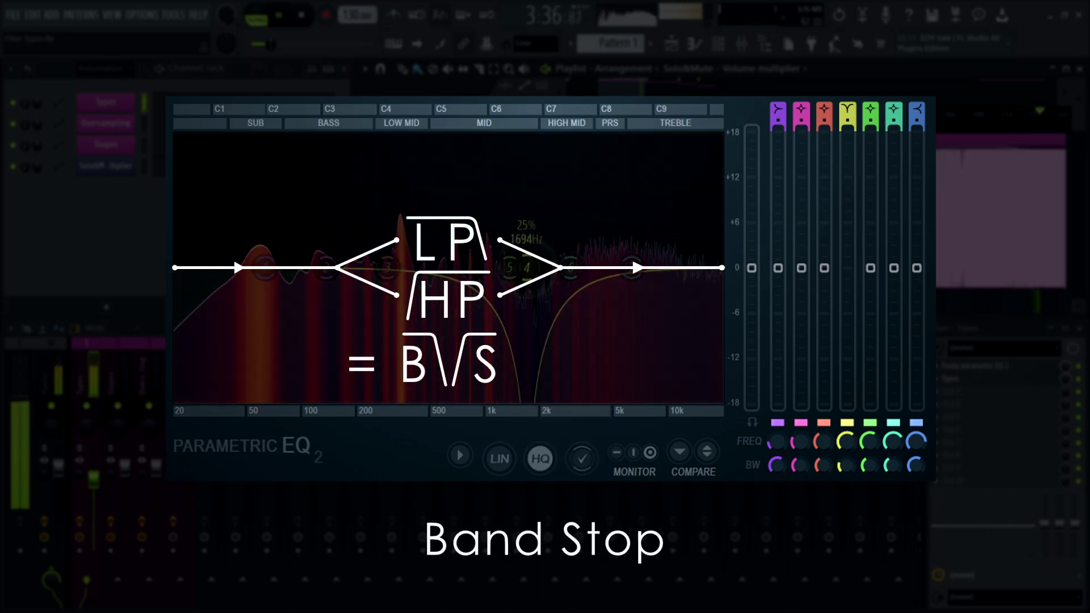
pyautogui.moveTo(491, 267); pyautogui.dragTo(457, 268)
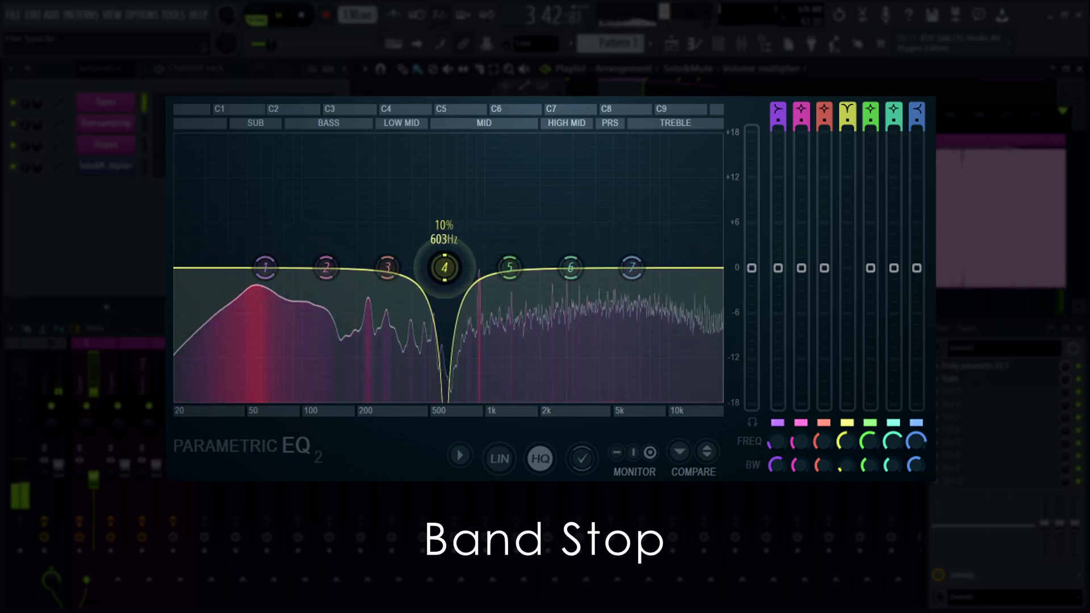
# - Open the filter type options of band 4
pyautogui.rightClick(446, 268)
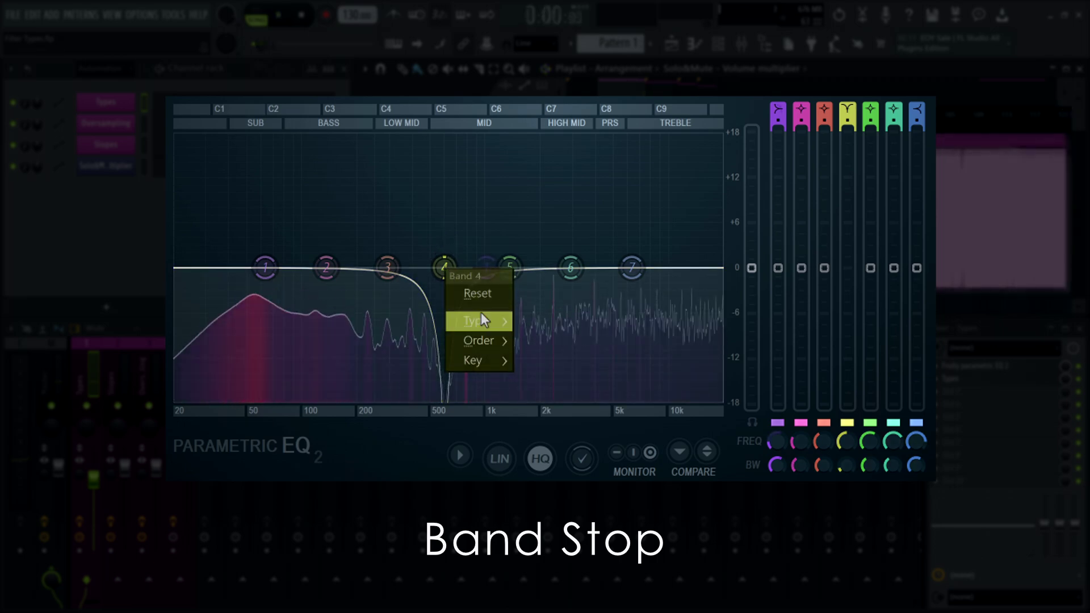
pyautogui.moveTo(484, 318)
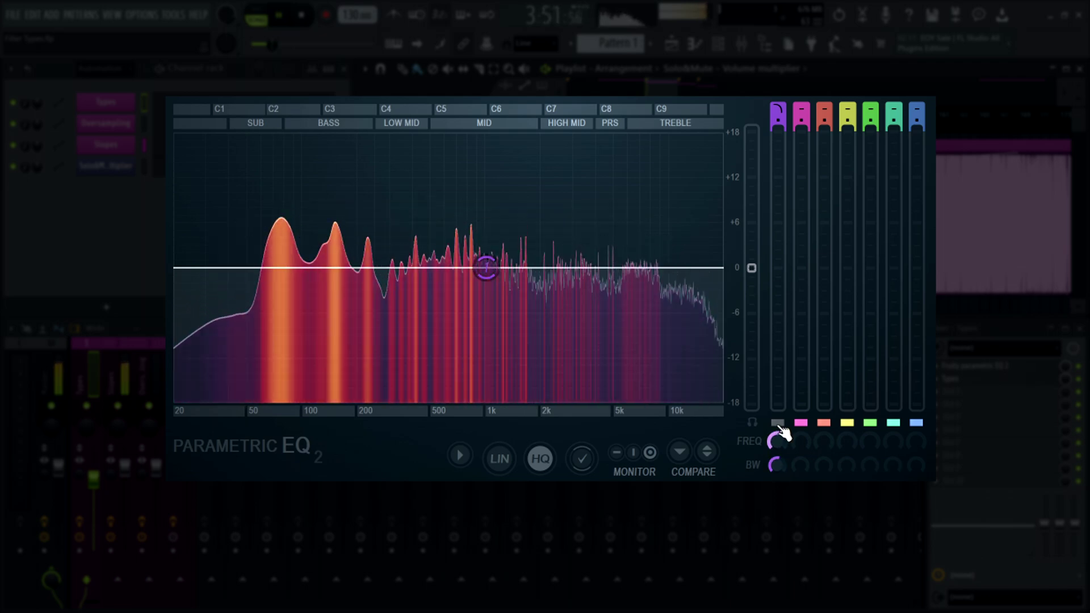
# - Turn band 1 back on and select order 2 for its low pass filter
pyautogui.click(778, 422)
pyautogui.rightClick(498, 270)
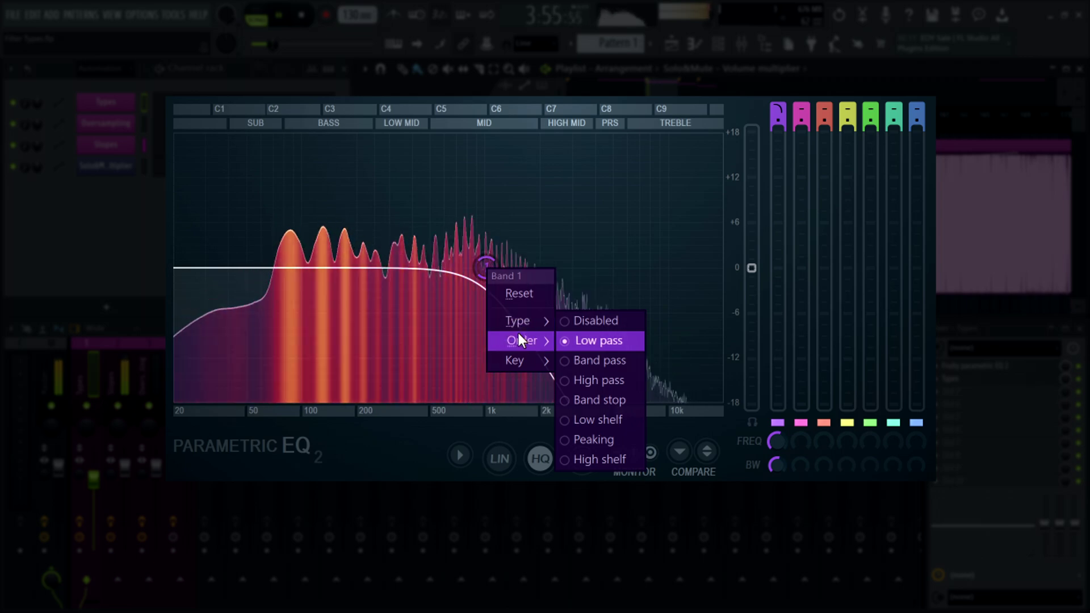
pyautogui.moveTo(518, 335)
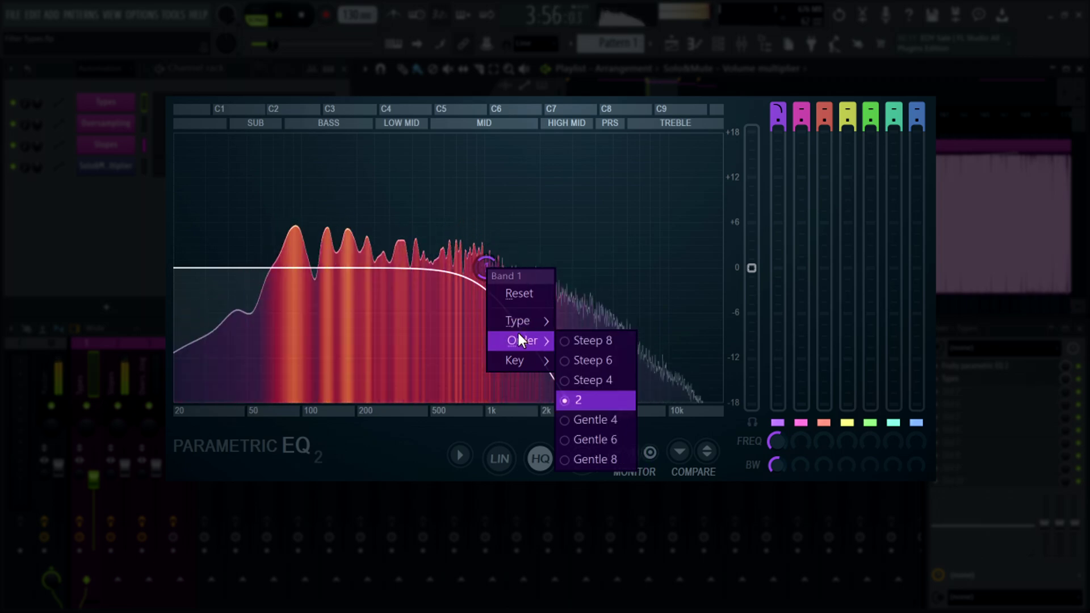
pyautogui.click(575, 399)
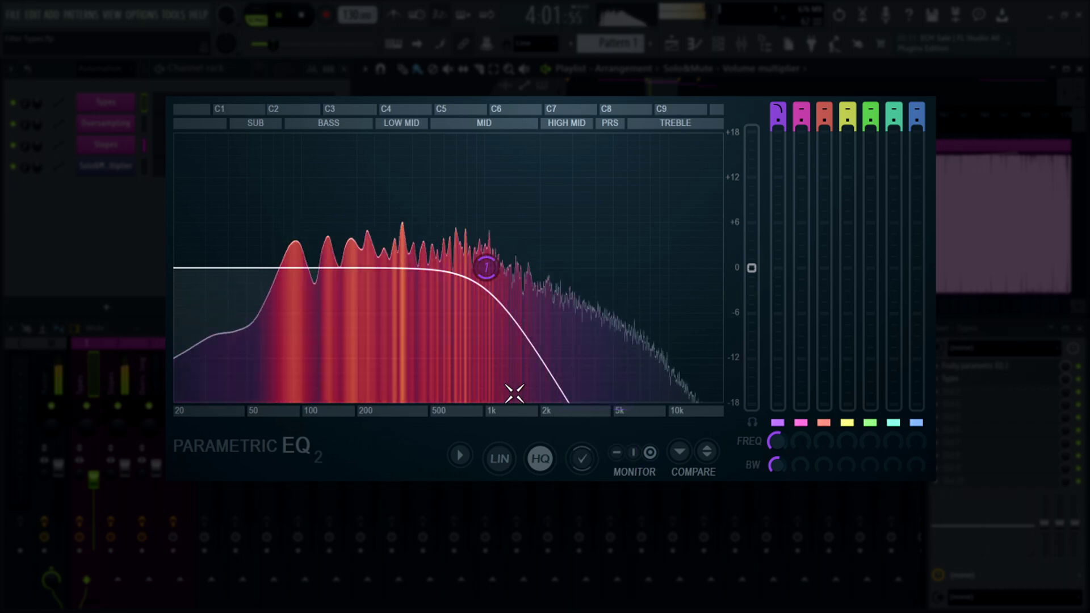
# - Change band 1 to a High pass filter and lower its cutoff to about 670 Hz
pyautogui.rightClick(485, 266)
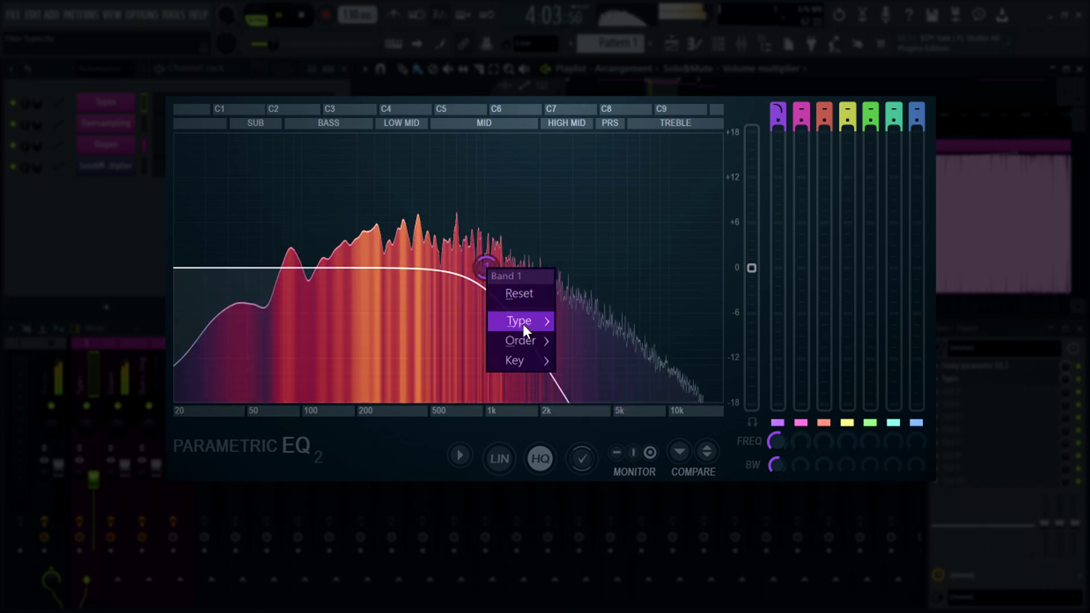
pyautogui.moveTo(523, 325)
pyautogui.click(584, 378)
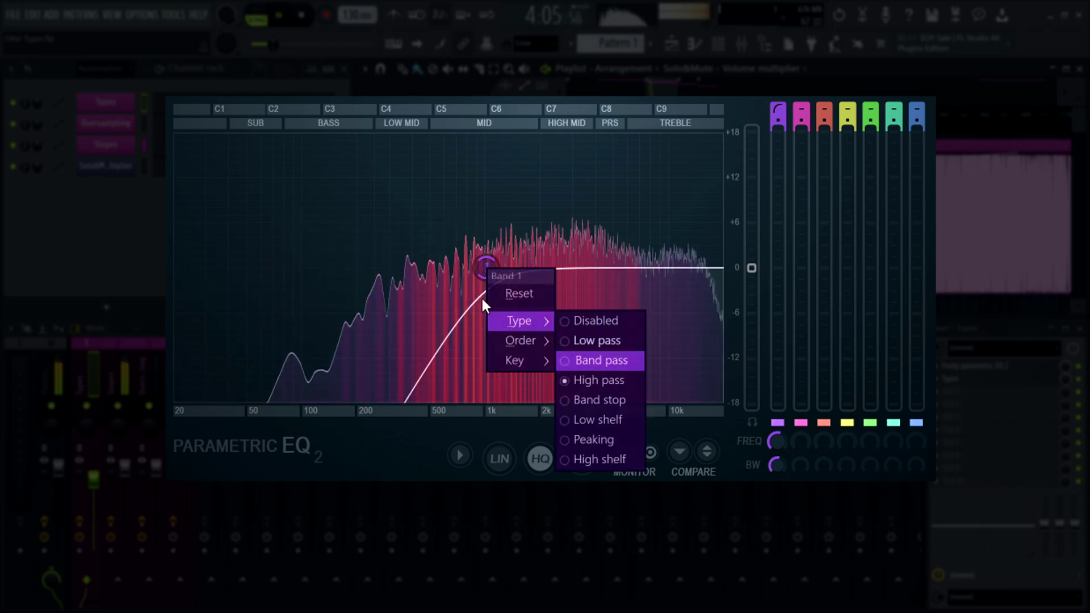
pyautogui.moveTo(482, 274); pyautogui.dragTo(455, 264)
# - Change band 1 to a Low pass filter and set its order to Steep 4
pyautogui.rightClick(453, 265)
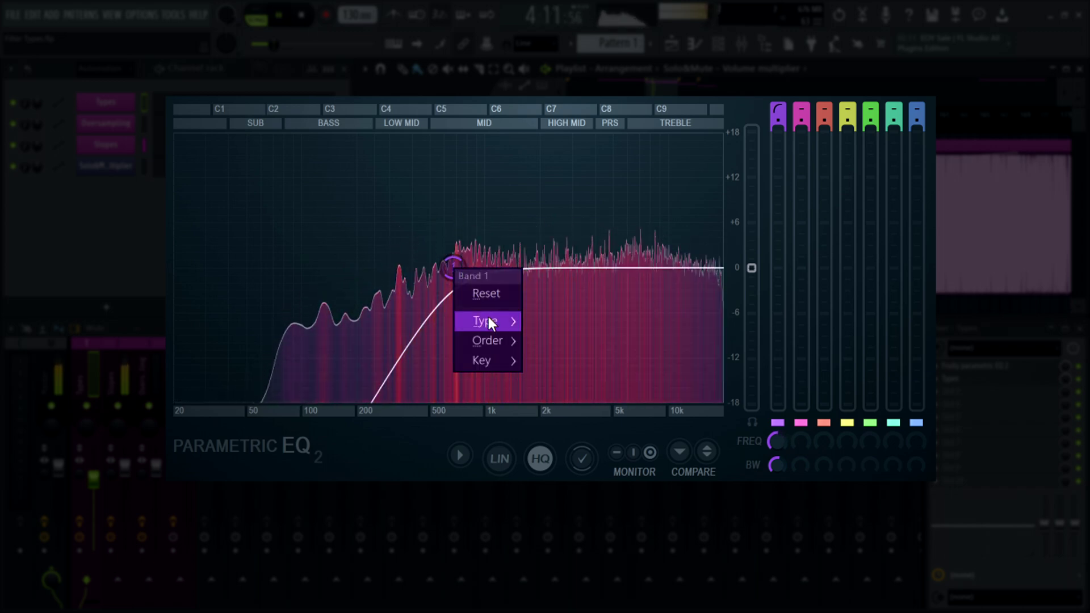
pyautogui.moveTo(488, 321)
pyautogui.click(541, 340)
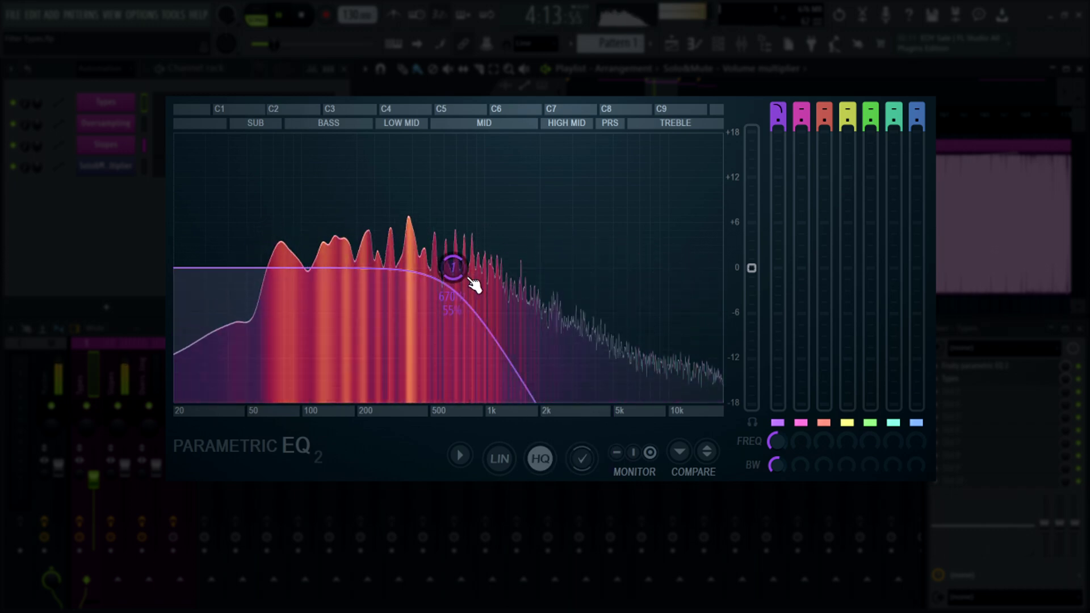
pyautogui.rightClick(454, 267)
pyautogui.moveTo(489, 340)
pyautogui.click(549, 378)
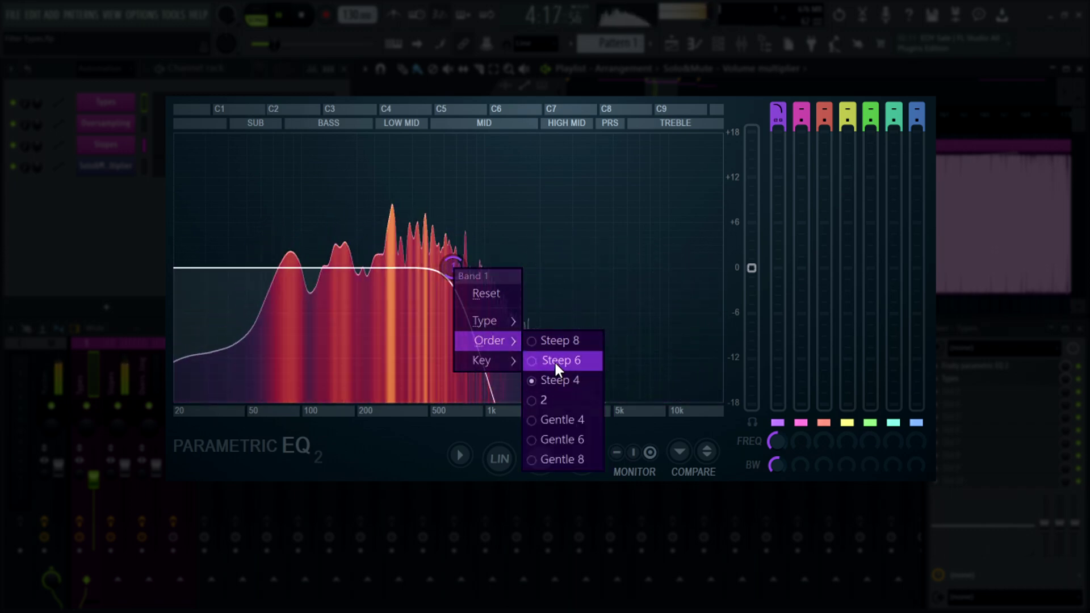
# - Try other filter orders on band 1, starting with Steep 6, and return it to Steep 4
pyautogui.click(556, 363)
pyautogui.press('Escape')
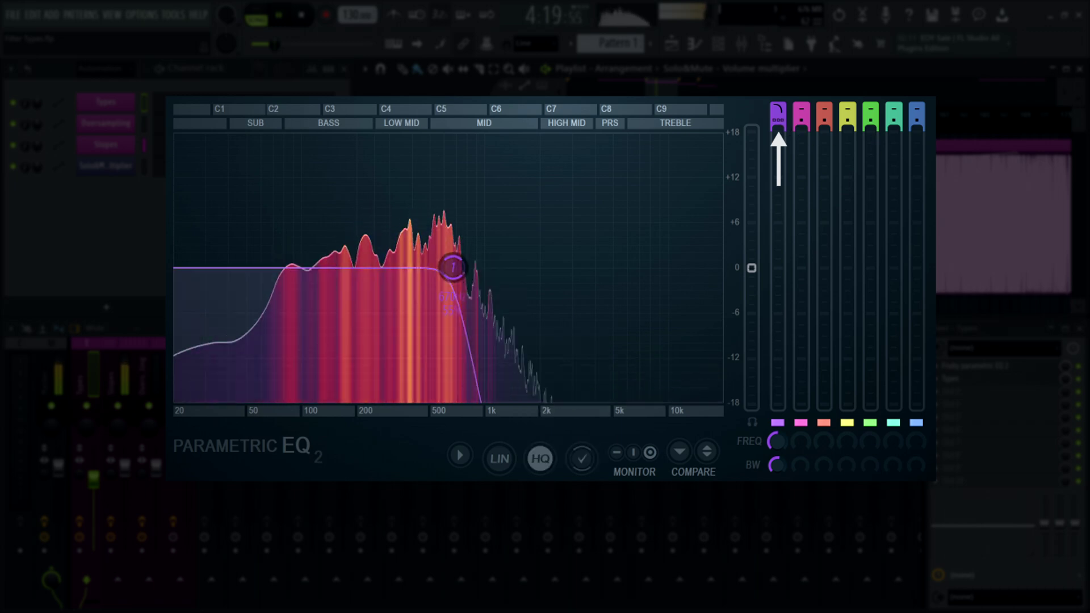
pyautogui.hotkey('ctrl', 'z')
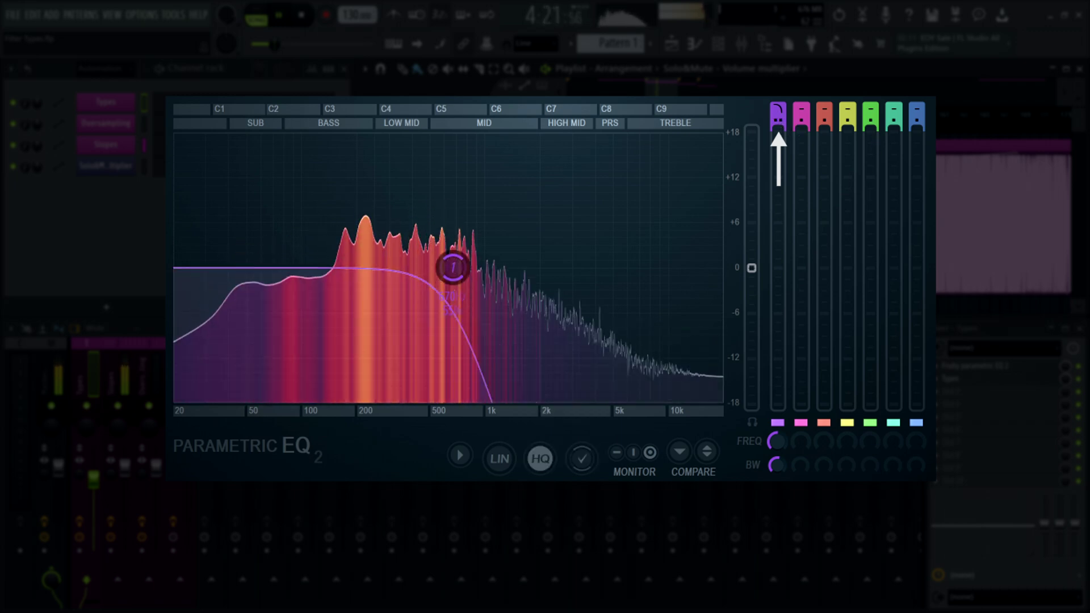
pyautogui.hotkey('ctrl', 'z')
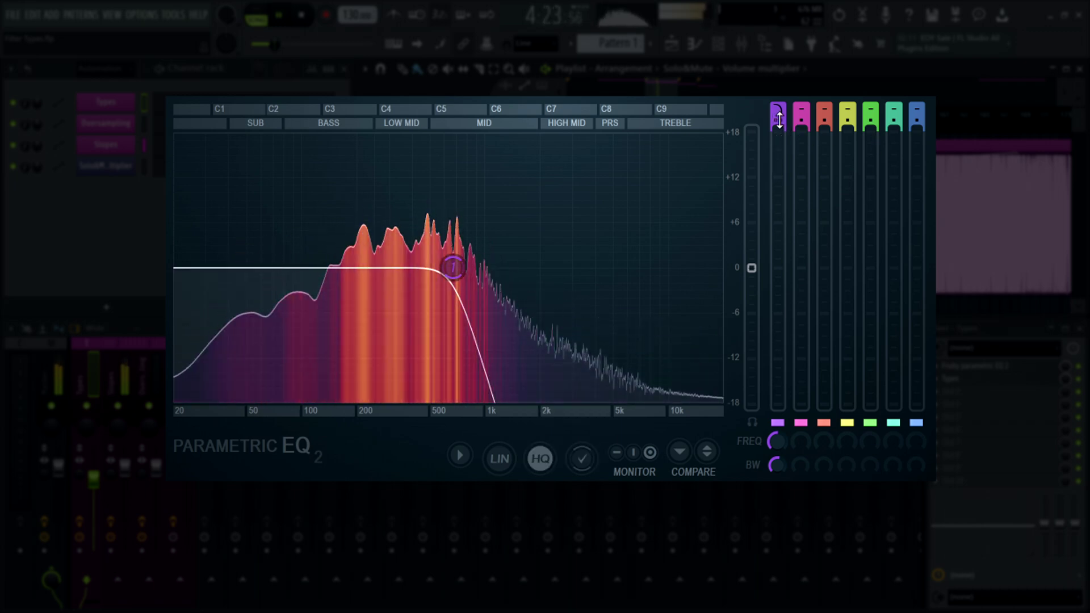
# - Lower band 1's cutoff to about 616 Hz and select the Steep 4 order
pyautogui.moveTo(453, 267)
pyautogui.mouseDown()
pyautogui.moveTo(596, 267)
pyautogui.moveTo(448, 268)
pyautogui.mouseUp()
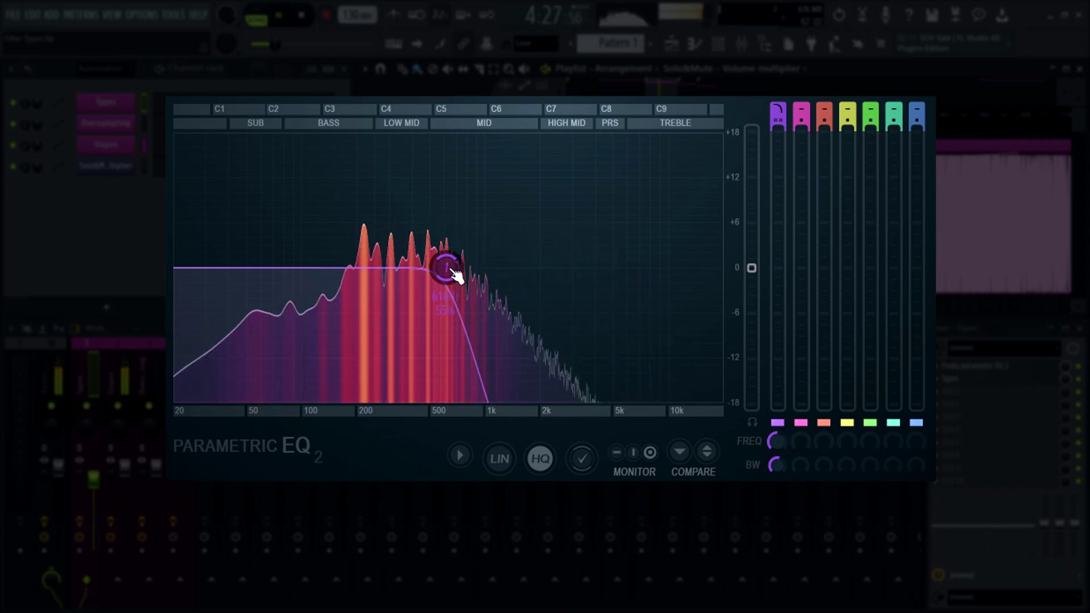
pyautogui.rightClick(453, 275)
pyautogui.moveTo(481, 340)
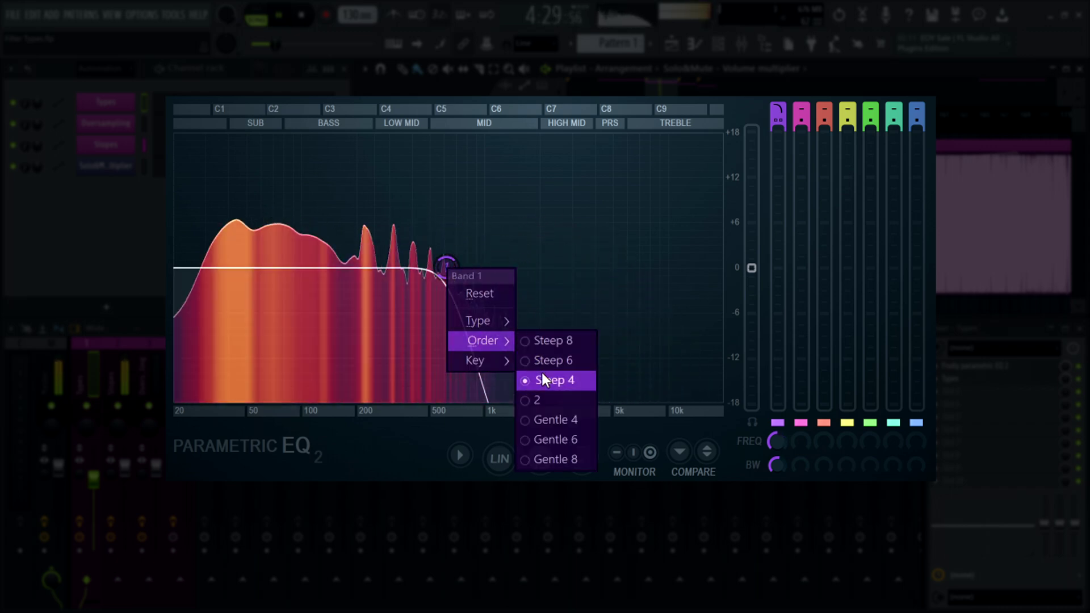
pyautogui.click(540, 379)
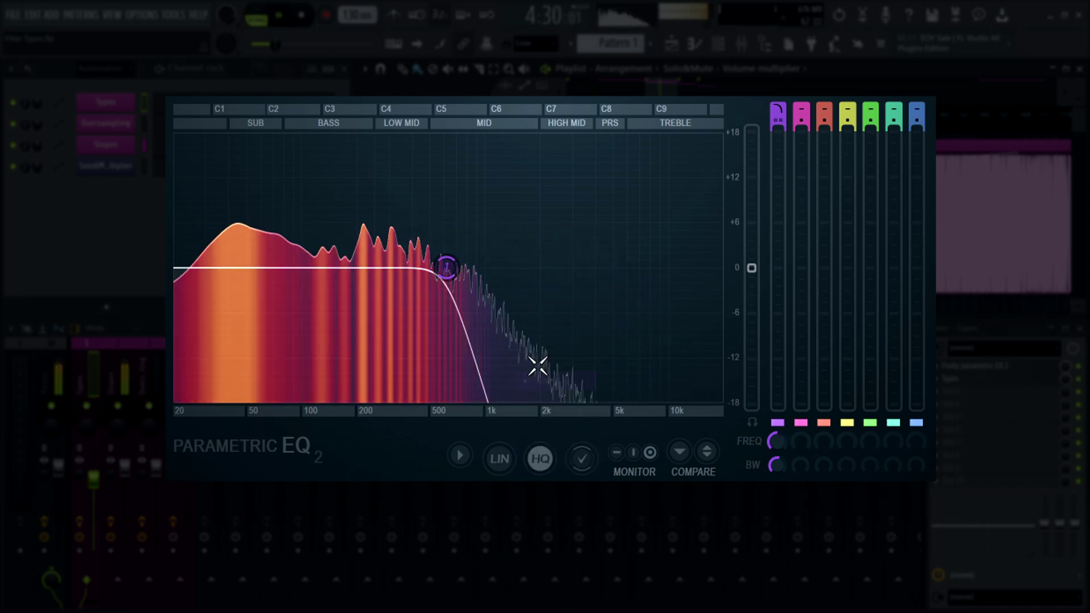
# - Nudge band 1's cutoff slightly and set its order to Steep 6
pyautogui.moveTo(455, 277)
pyautogui.mouseDown()
pyautogui.moveTo(498, 276)
pyautogui.moveTo(453, 276)
pyautogui.mouseUp()
pyautogui.rightClick(452, 275)
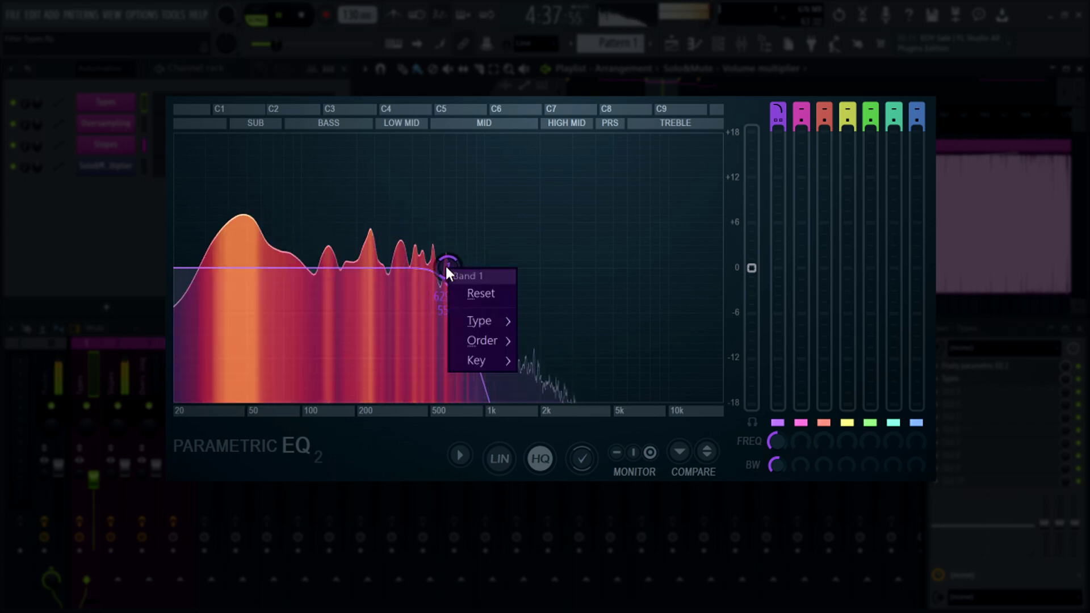
pyautogui.moveTo(468, 340)
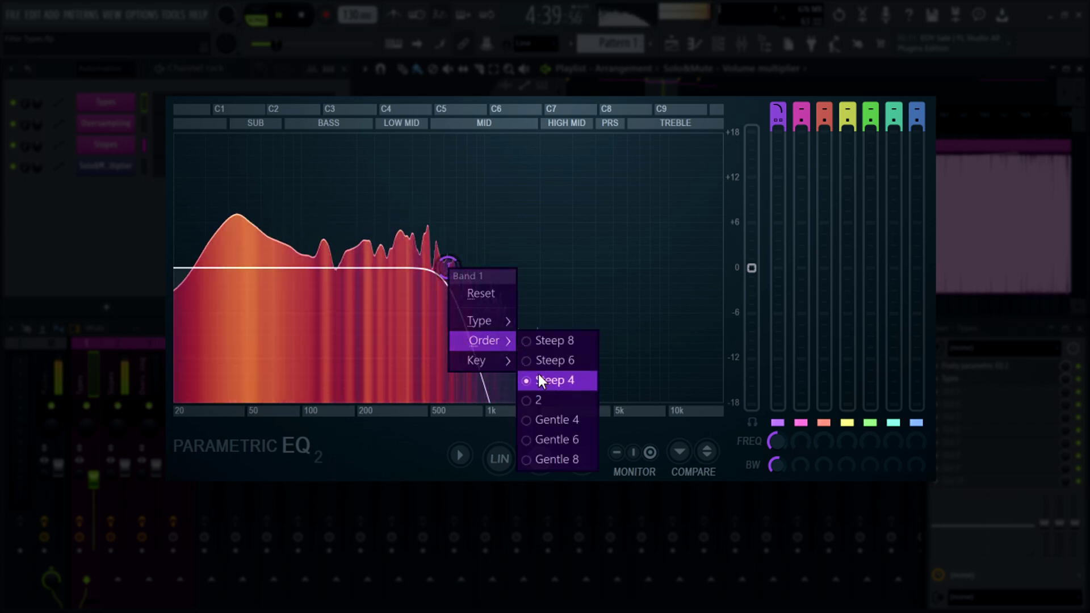
pyautogui.click(557, 363)
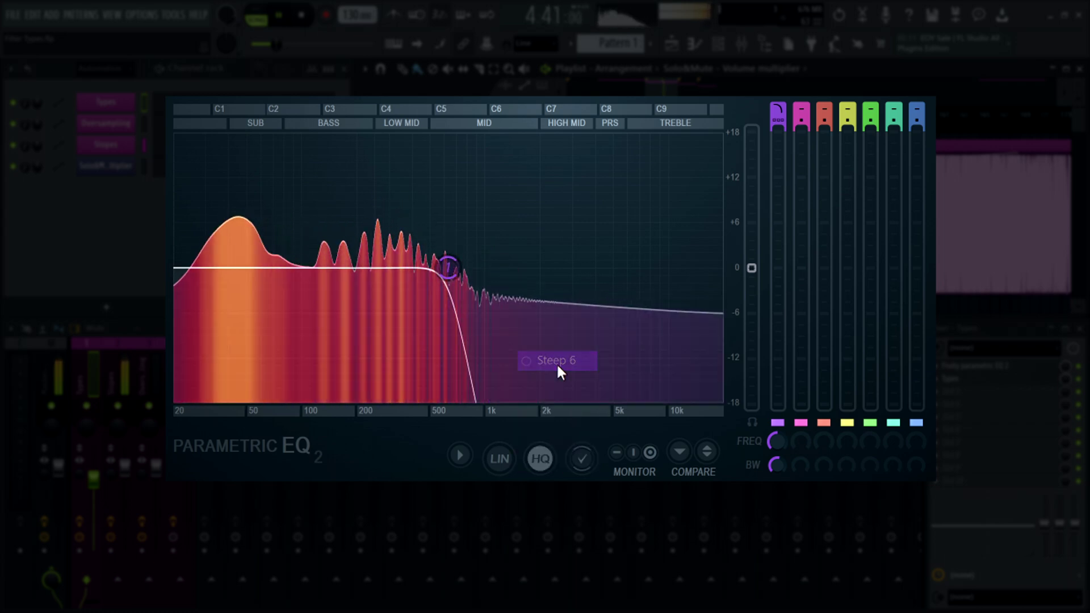
# - Lower band 1's cutoff a little and set its order to Steep 8
pyautogui.moveTo(448, 268)
pyautogui.mouseDown()
pyautogui.moveTo(574, 267)
pyautogui.moveTo(442, 265)
pyautogui.mouseUp()
pyautogui.rightClick(441, 267)
pyautogui.moveTo(486, 340)
pyautogui.click(535, 340)
# - Raise band 1's cutoff to about 731 Hz and set its order to Gentle 4
pyautogui.moveTo(441, 268)
pyautogui.mouseDown()
pyautogui.moveTo(606, 268)
pyautogui.moveTo(460, 268)
pyautogui.mouseUp()
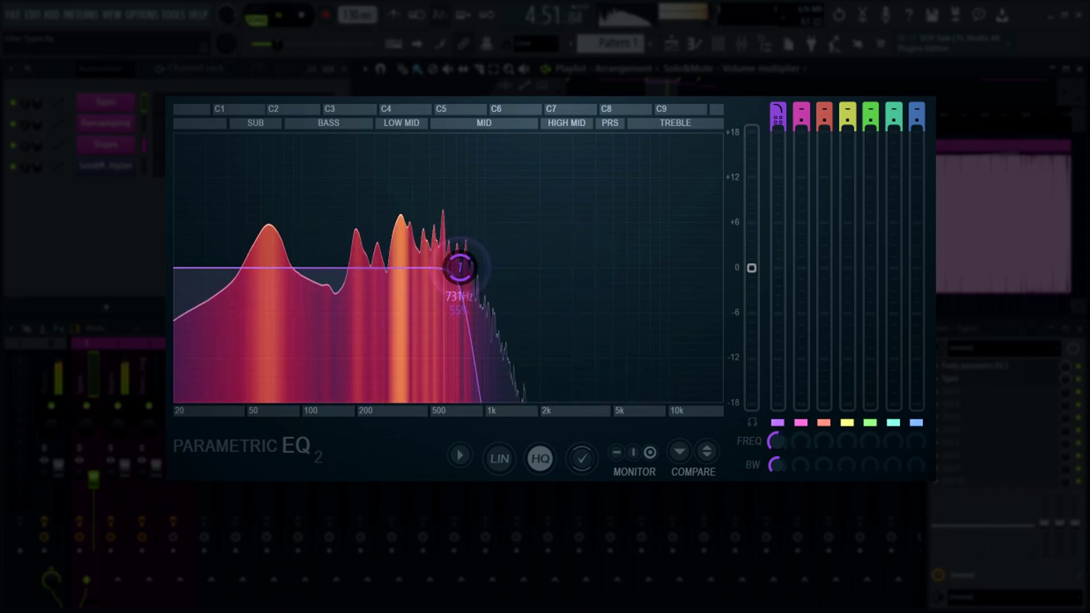
pyautogui.rightClick(459, 269)
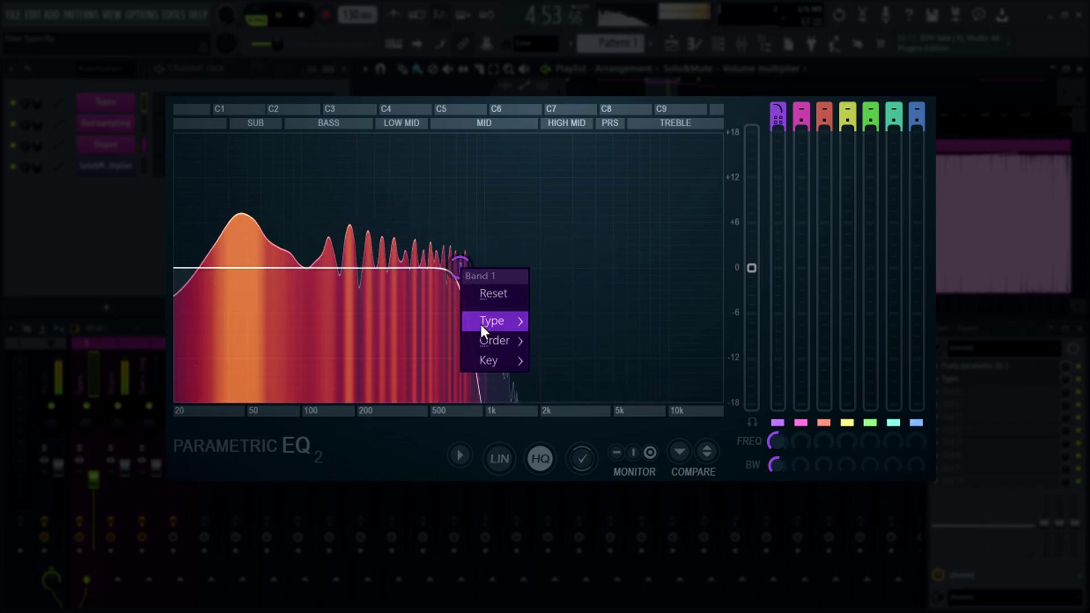
pyautogui.moveTo(488, 340)
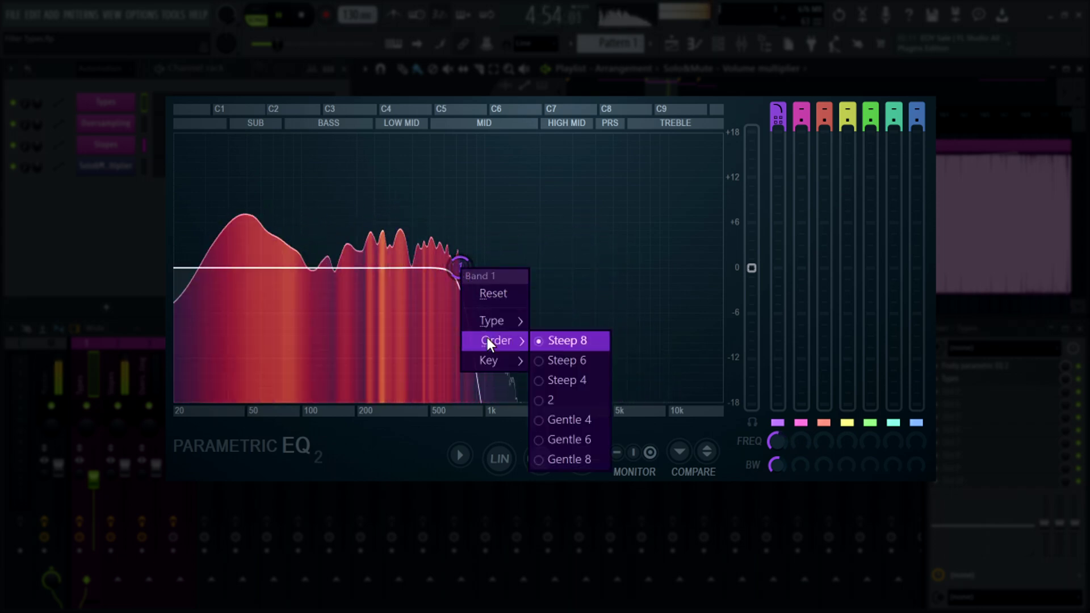
pyautogui.click(562, 423)
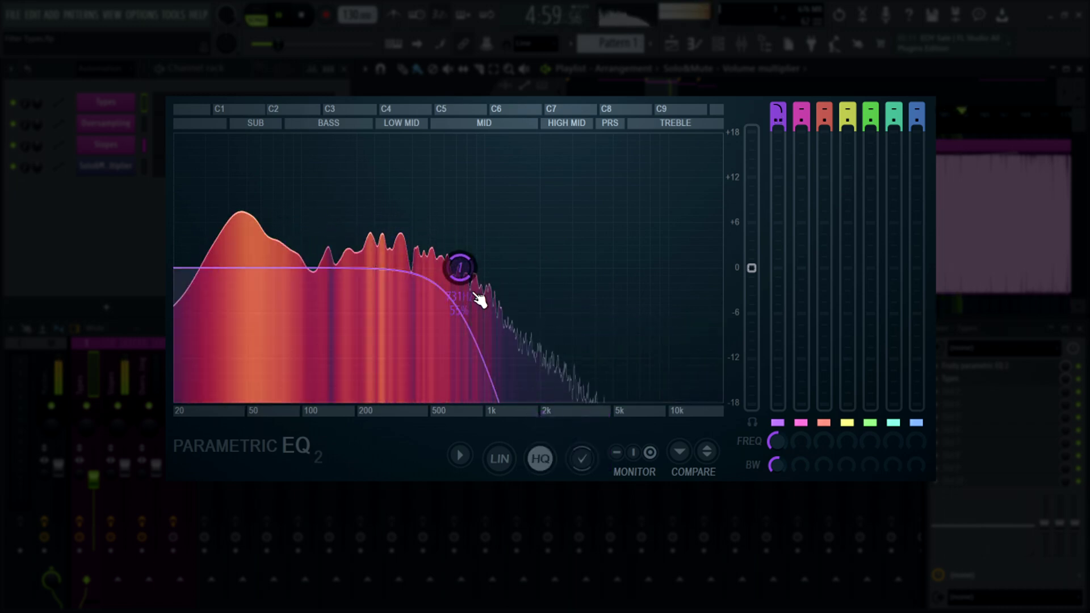
# - Set band 1's filter order to Gentle 8
pyautogui.rightClick(460, 267)
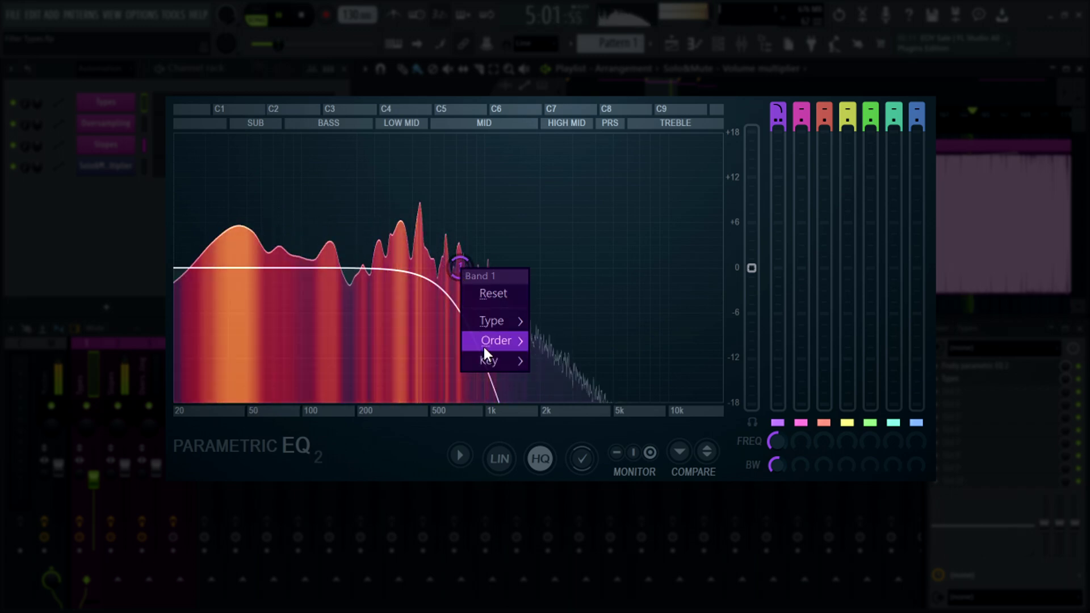
pyautogui.moveTo(492, 346)
pyautogui.click(564, 461)
# - Sweep band 7's steep low pass from the top of the treble range down to the lower treble and turn on HQ
pyautogui.moveTo(460, 267); pyautogui.dragTo(714, 267)
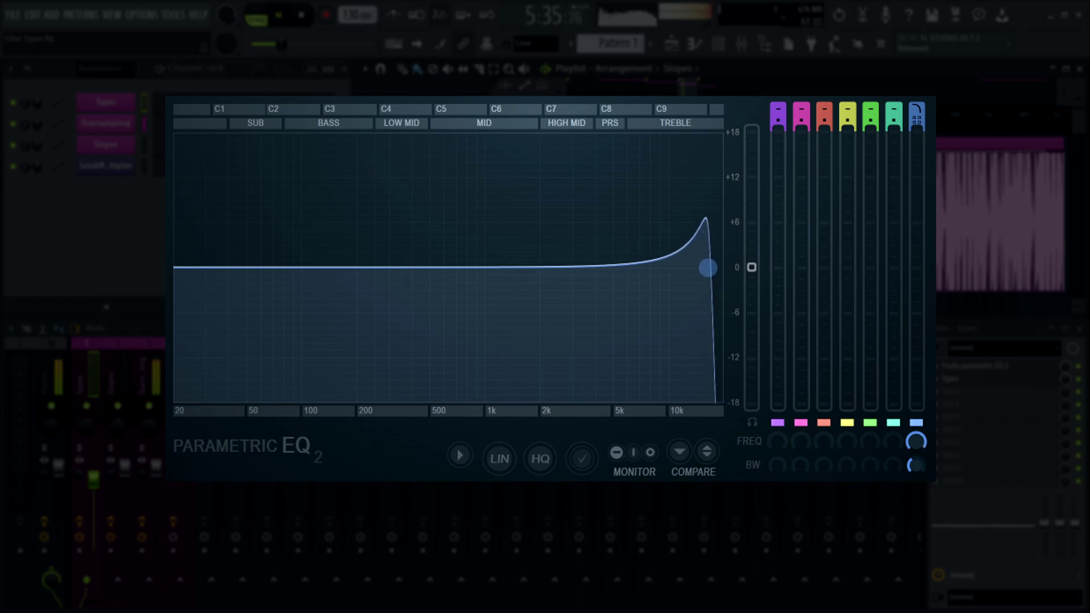
pyautogui.moveTo(715, 268); pyautogui.dragTo(632, 268)
pyautogui.click(548, 463)
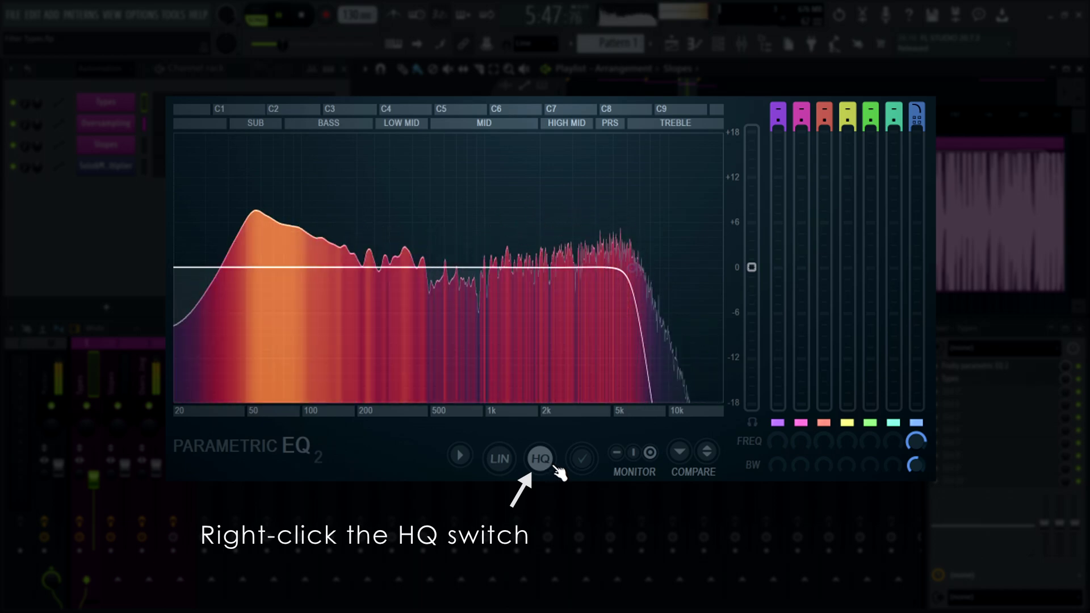
pyautogui.rightClick(548, 464)
pyautogui.click(545, 460)
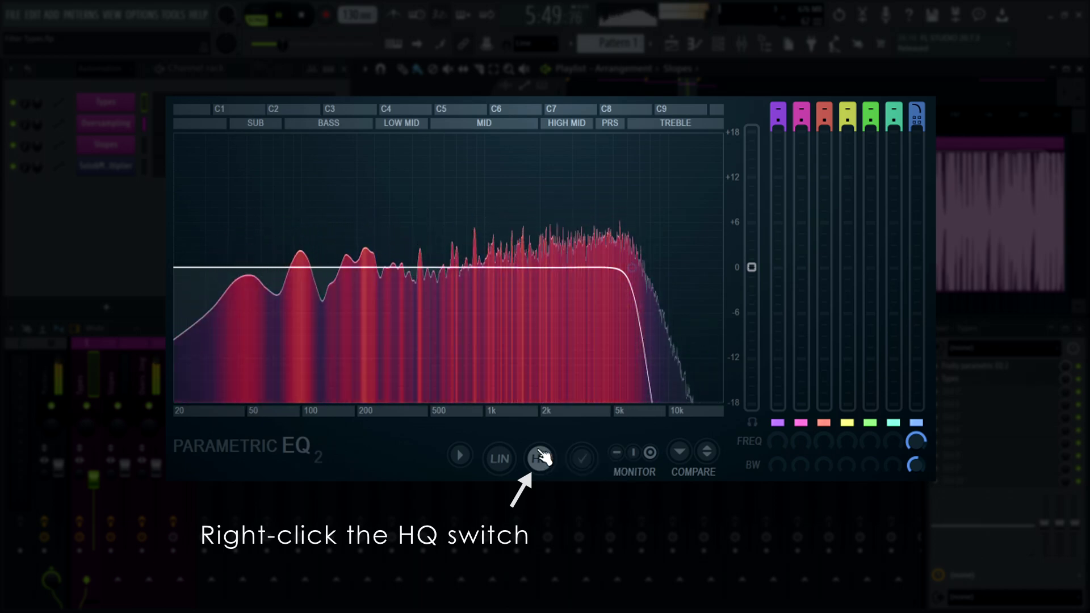
# - Change band 7 from a low pass to a shelf filter
pyautogui.click(919, 110)
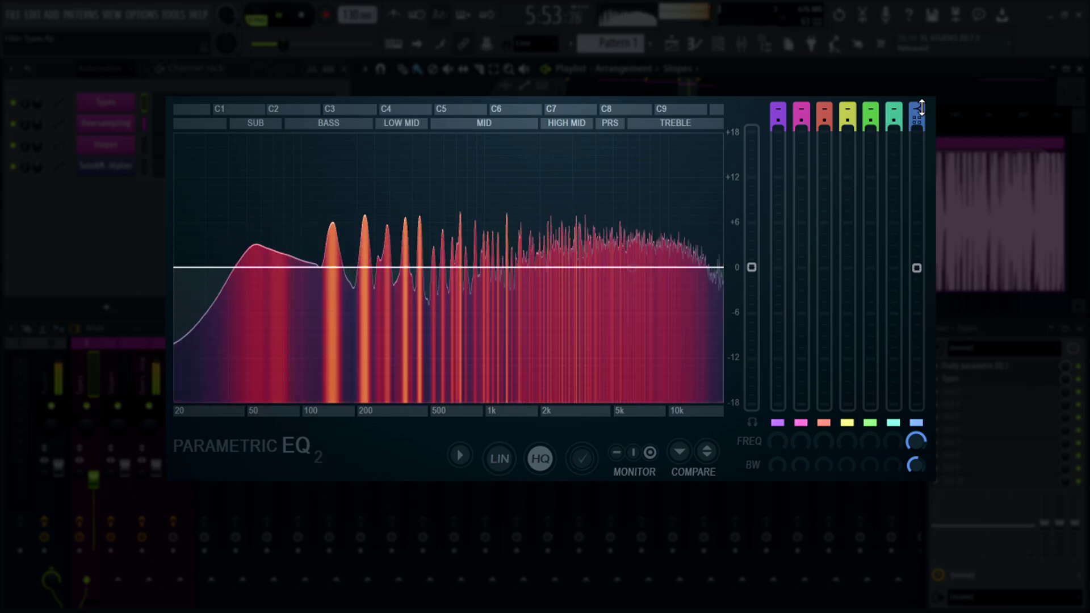
pyautogui.moveTo(210, 47)
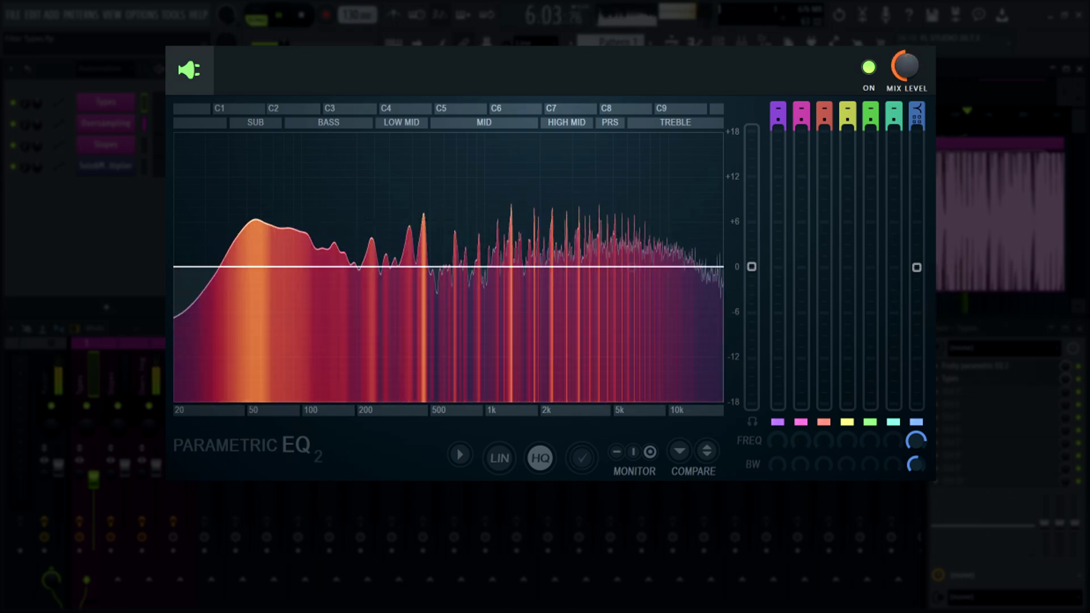
pyautogui.click(540, 470)
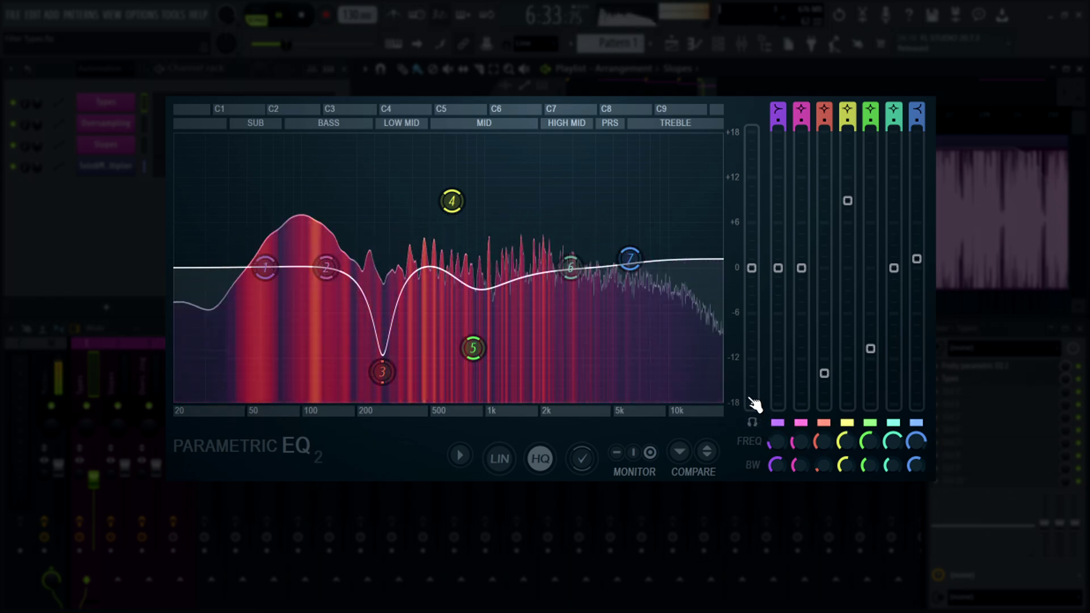
# - Lower band 6 to about 1981 Hz and set the band solo mode to Adaptive
pyautogui.moveTo(584, 282); pyautogui.dragTo(541, 269)
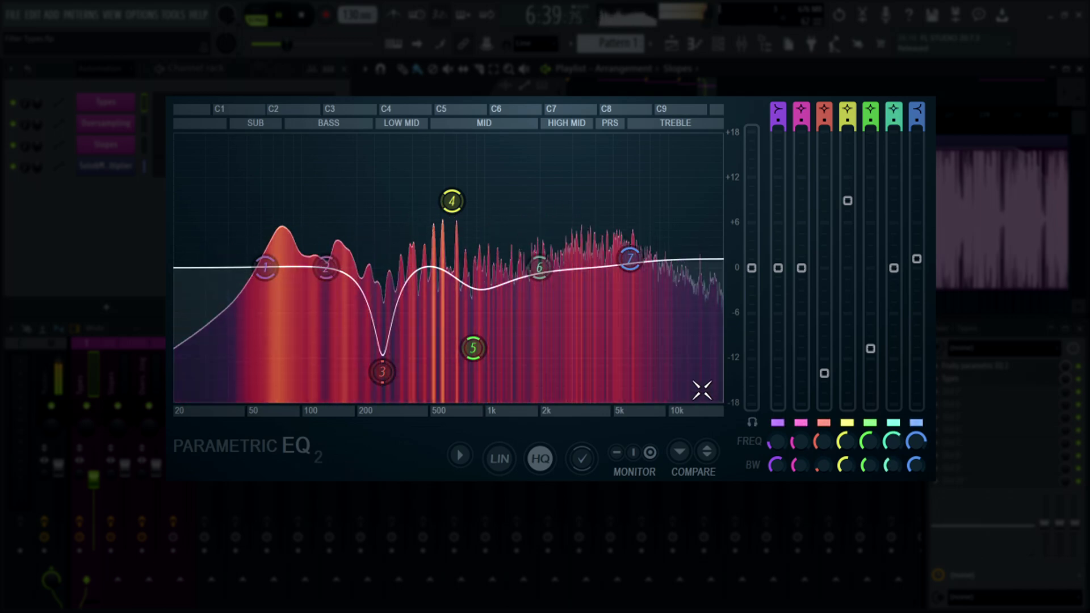
pyautogui.click(752, 423)
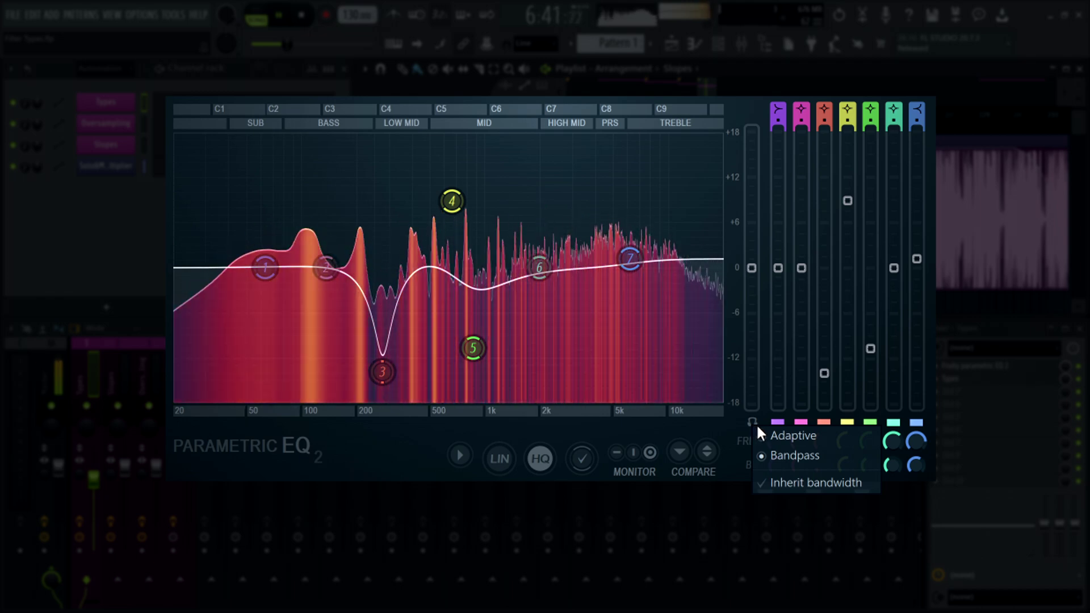
pyautogui.click(768, 435)
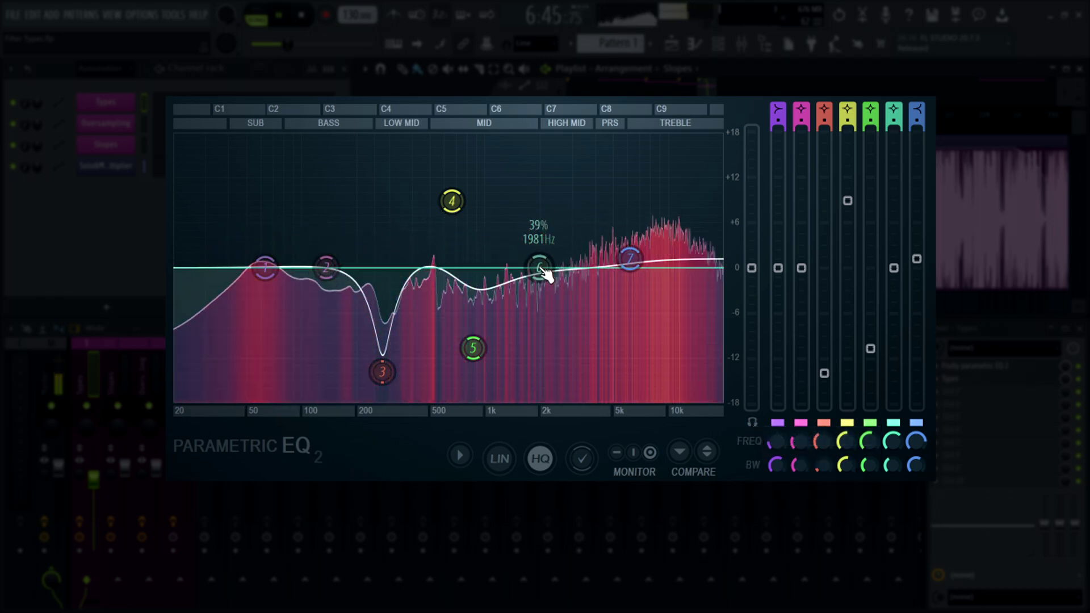
# - Audition band 6 and band 7 in Adaptive mode, moving band 7 down to about 3218 Hz
pyautogui.rightClick(547, 275)
pyautogui.moveTo(608, 264); pyautogui.dragTo(648, 267)
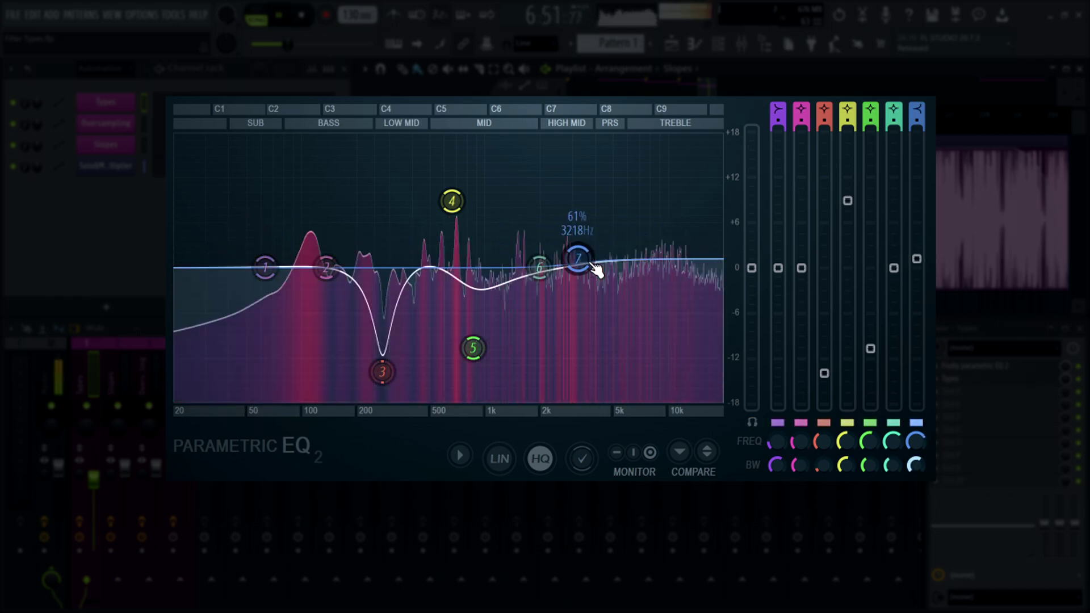
# - Switch the band solo mode to Bandpass and audition band 6
pyautogui.rightClick(752, 422)
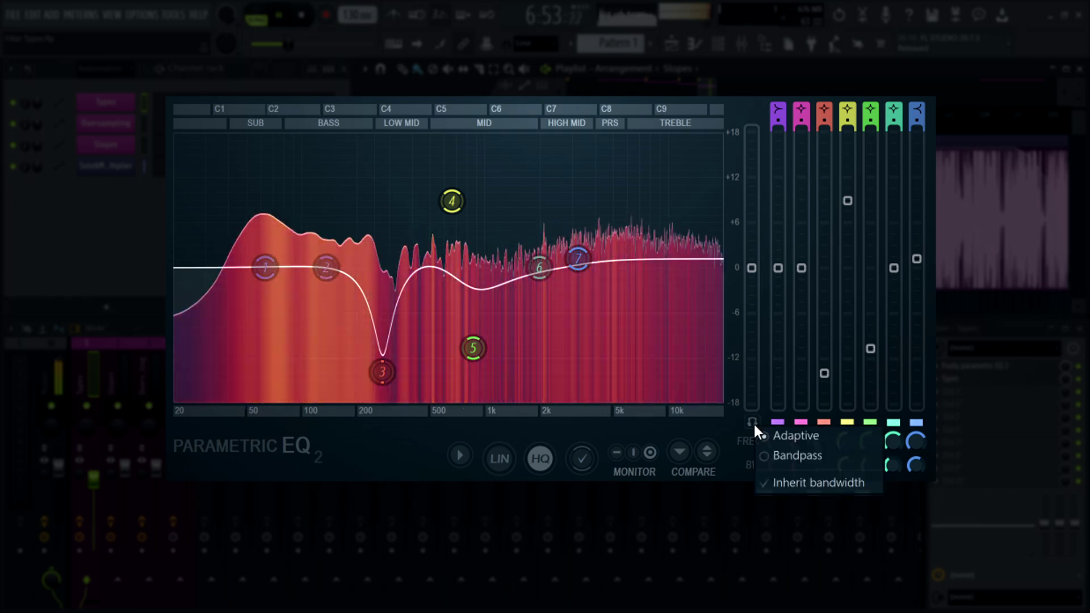
pyautogui.click(768, 456)
pyautogui.click(548, 281)
# - Move band 7 back up toward the treble range and audition bands 5 and 4
pyautogui.moveTo(578, 262); pyautogui.dragTo(612, 268)
pyautogui.moveTo(473, 348); pyautogui.dragTo(473, 267)
pyautogui.click(452, 201)
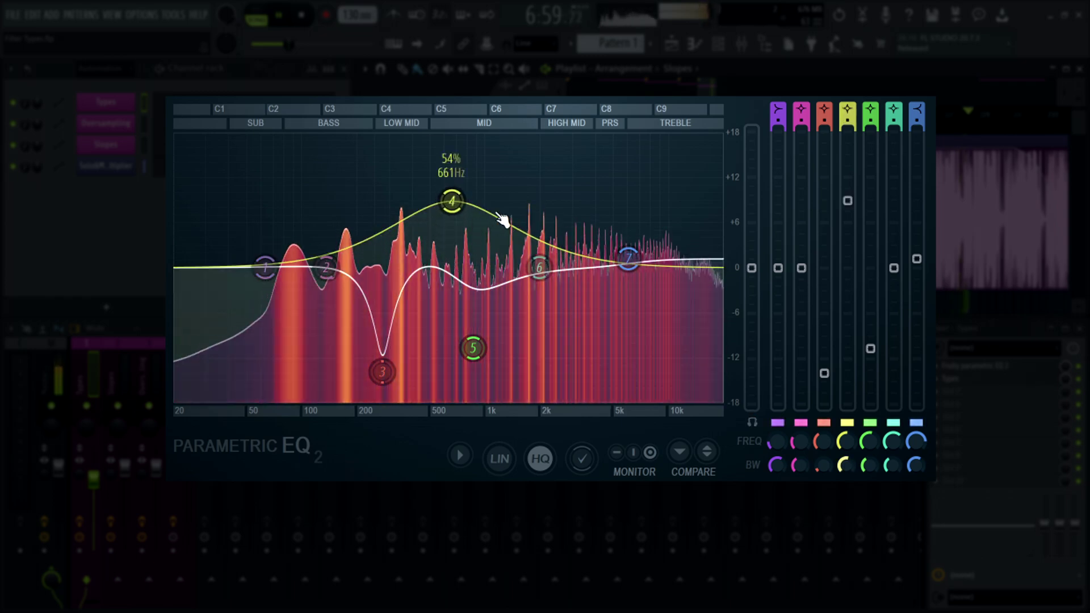
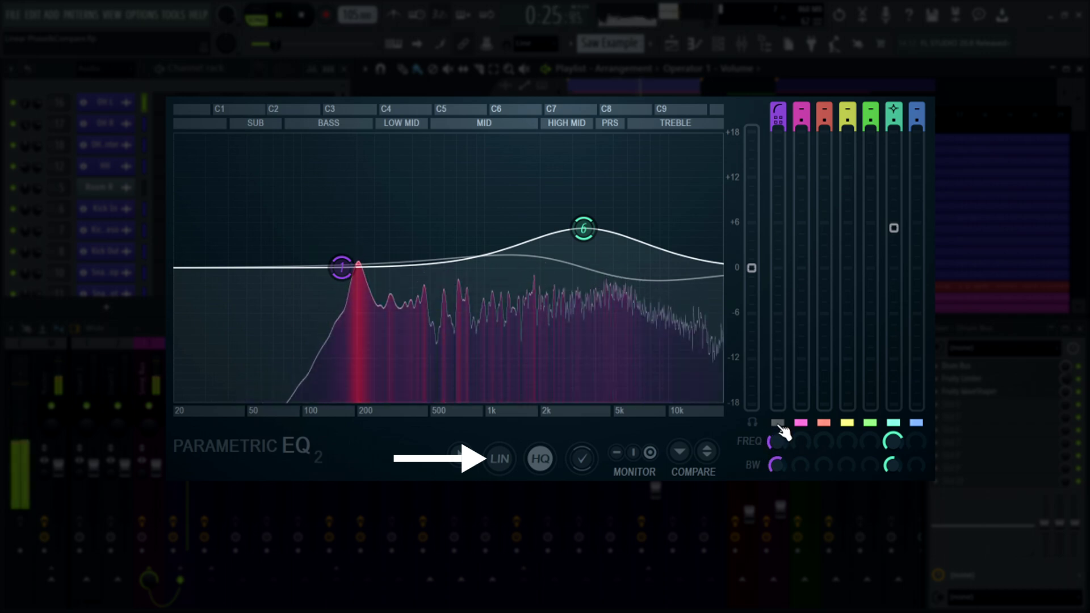
# - Re-enable band 1, and toggle linear phase mode on and off to compare the processing, leaving it on
pyautogui.click(779, 426)
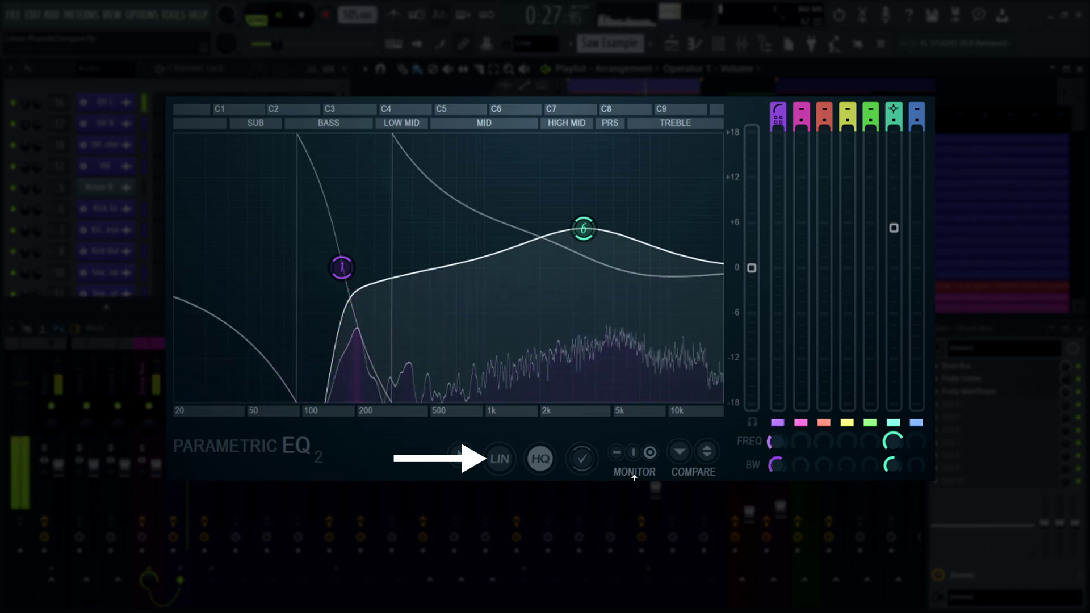
pyautogui.click(500, 462)
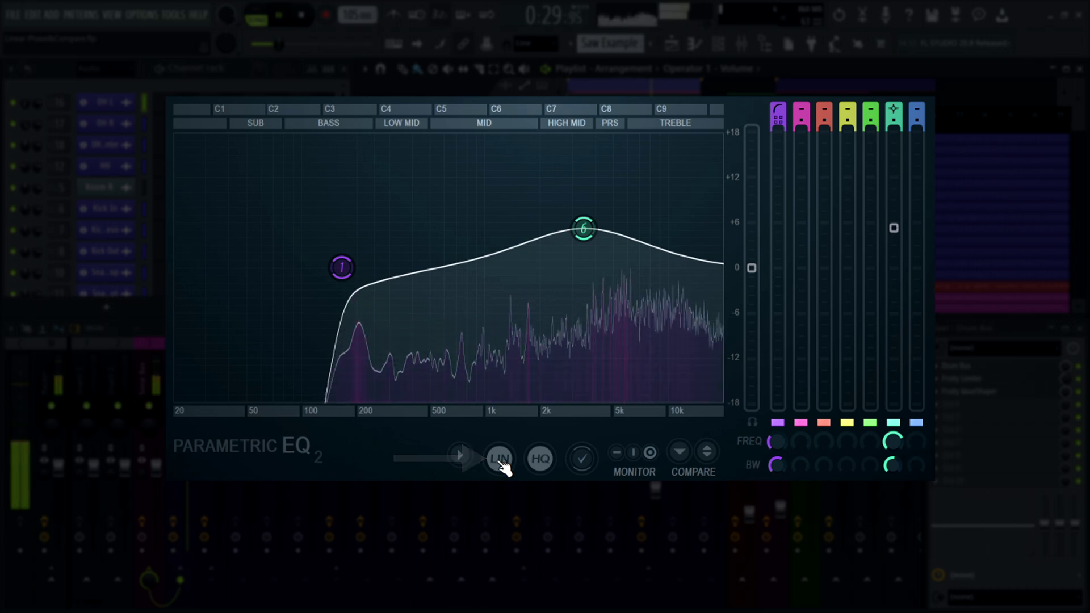
pyautogui.click(500, 461)
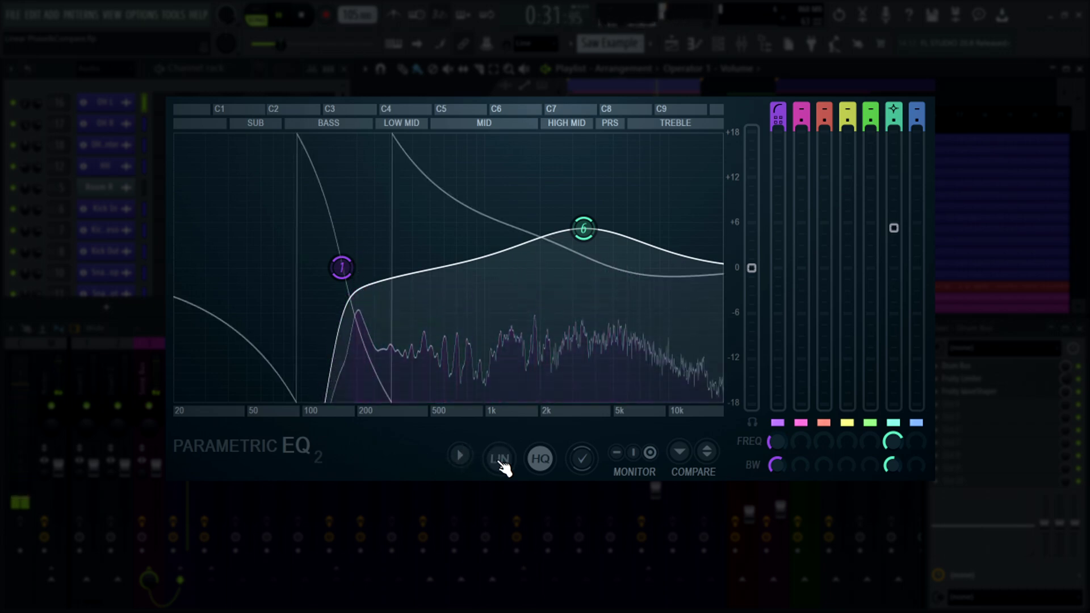
pyautogui.click(500, 461)
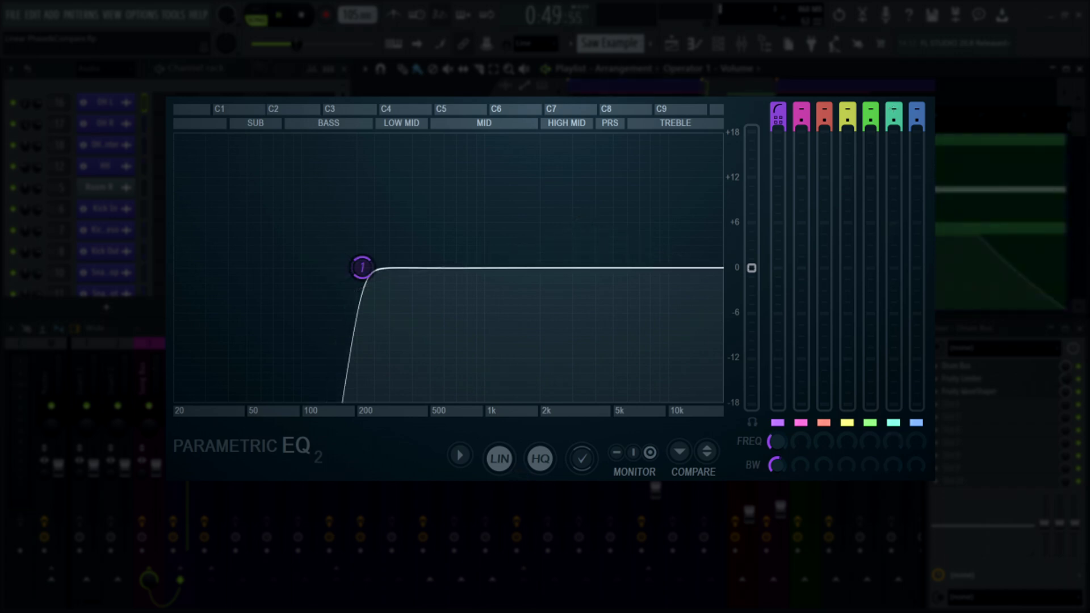
# - Switch the linear phase quality between Lowest, Medium and Highest to compare the settings
pyautogui.click(507, 461)
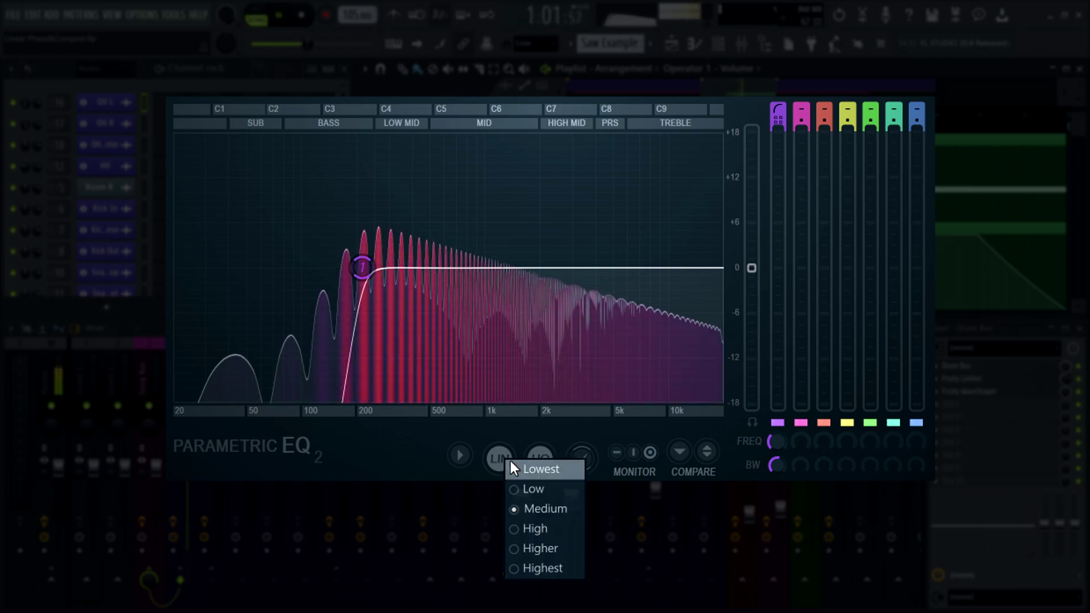
pyautogui.click(512, 464)
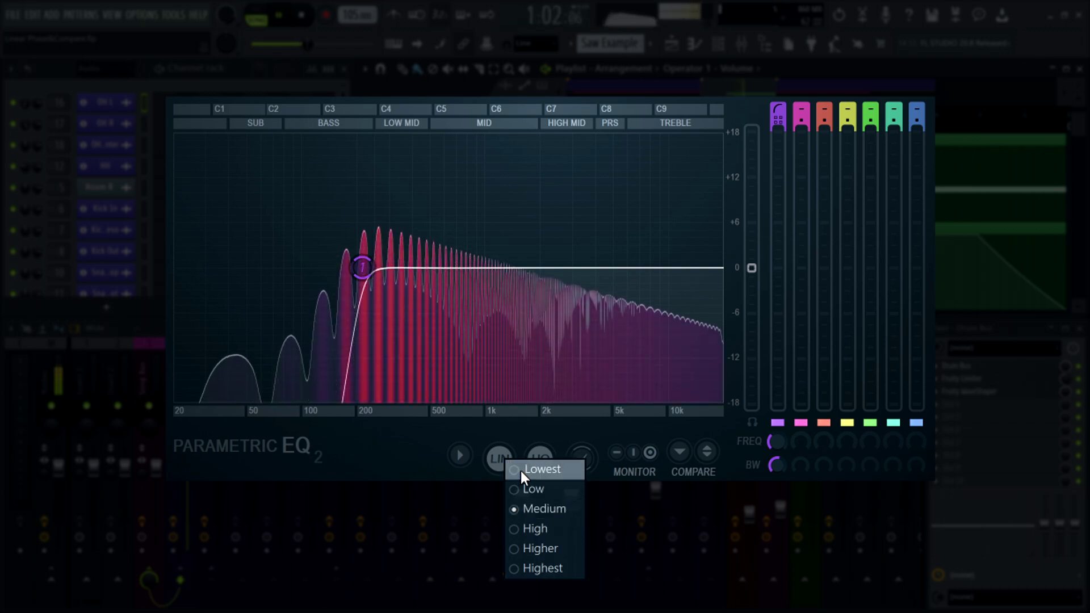
pyautogui.click(526, 509)
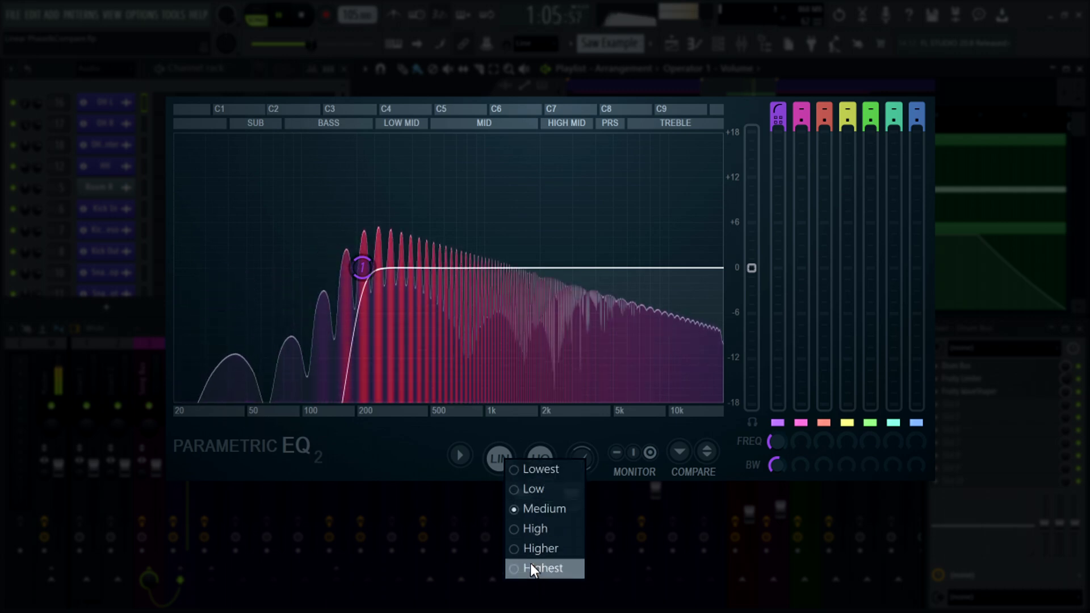
pyautogui.click(531, 566)
pyautogui.click(539, 469)
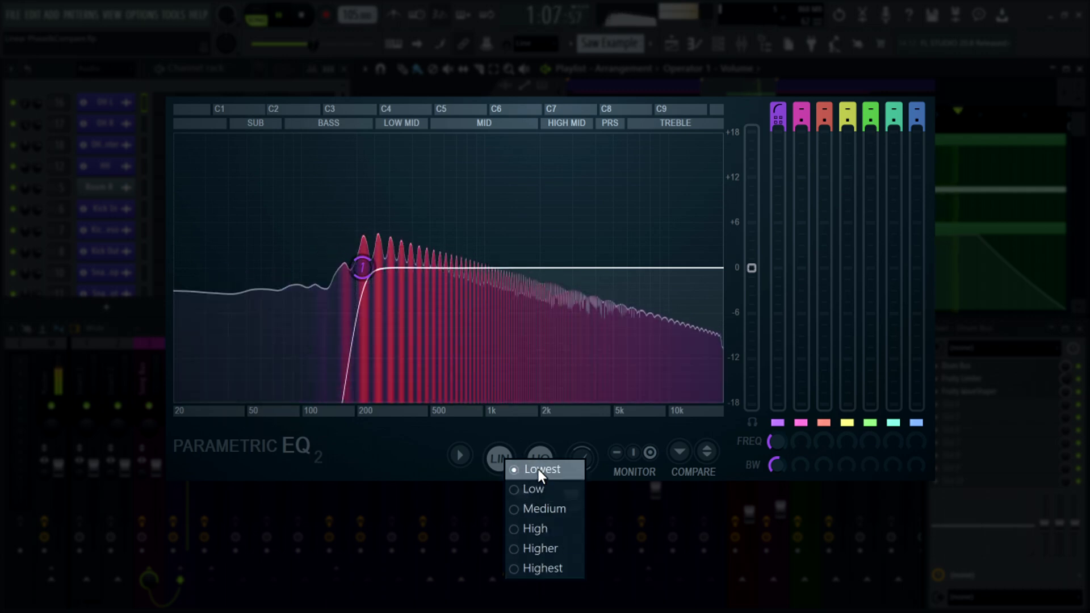
pyautogui.click(541, 509)
pyautogui.click(541, 567)
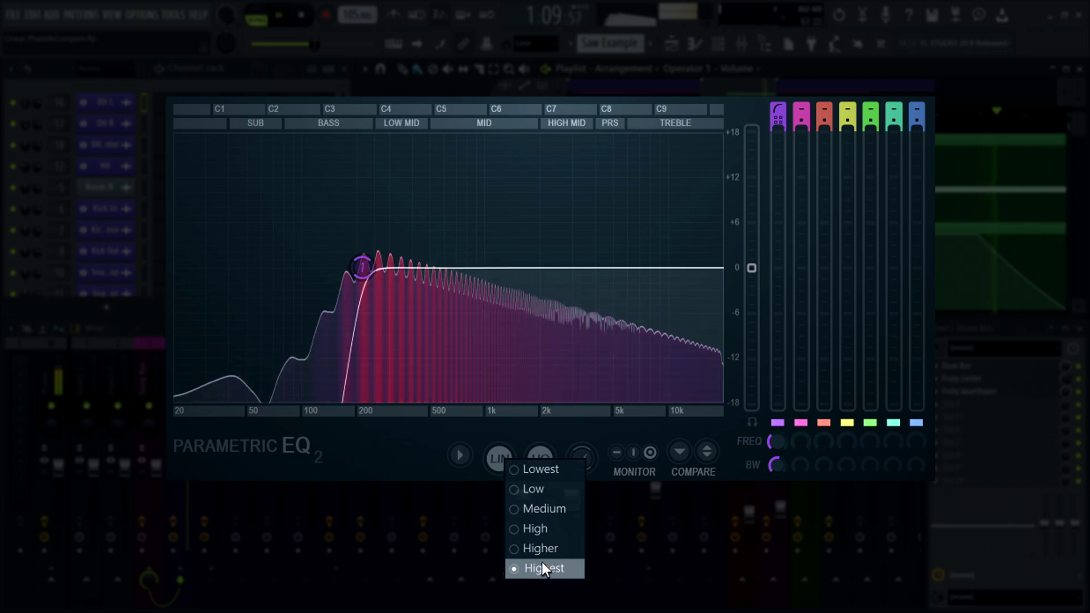
pyautogui.click(541, 471)
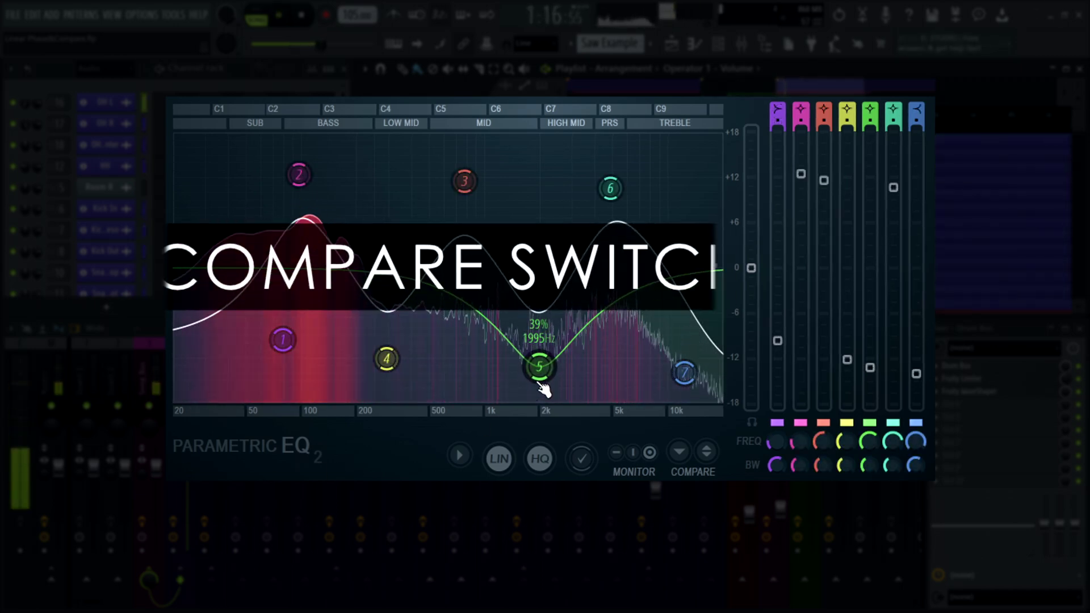
# - Raise band 5 slightly to about -12 dB and store the current EQ settings in the compare slot
pyautogui.moveTo(544, 387)
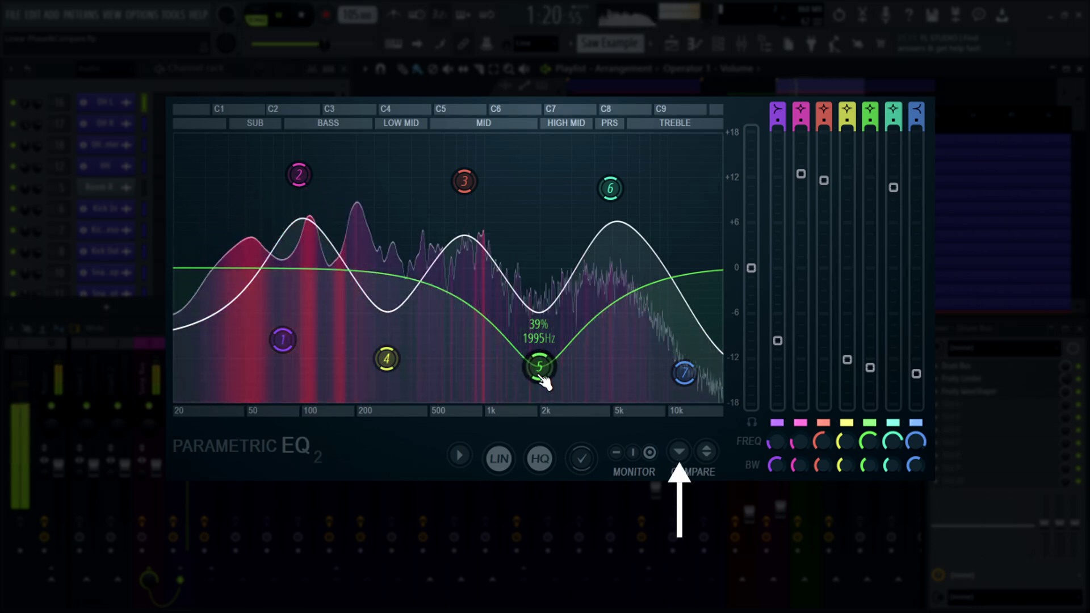
pyautogui.moveTo(544, 384); pyautogui.dragTo(544, 375)
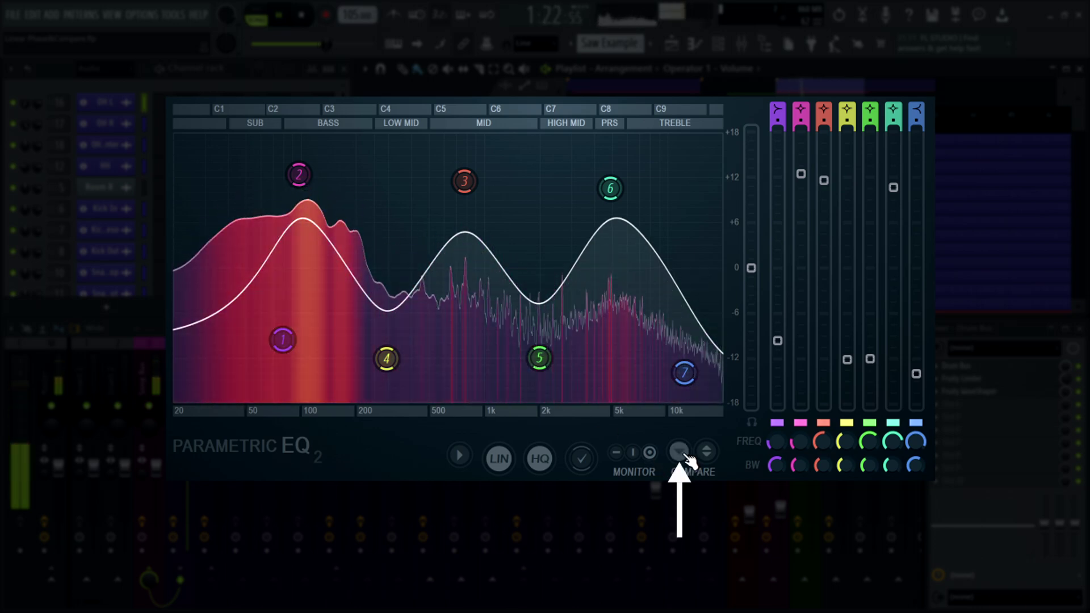
# - Raise band 4 to about +2 dB and band 5 to about -3 dB for an alternative curve
pyautogui.moveTo(421, 376)
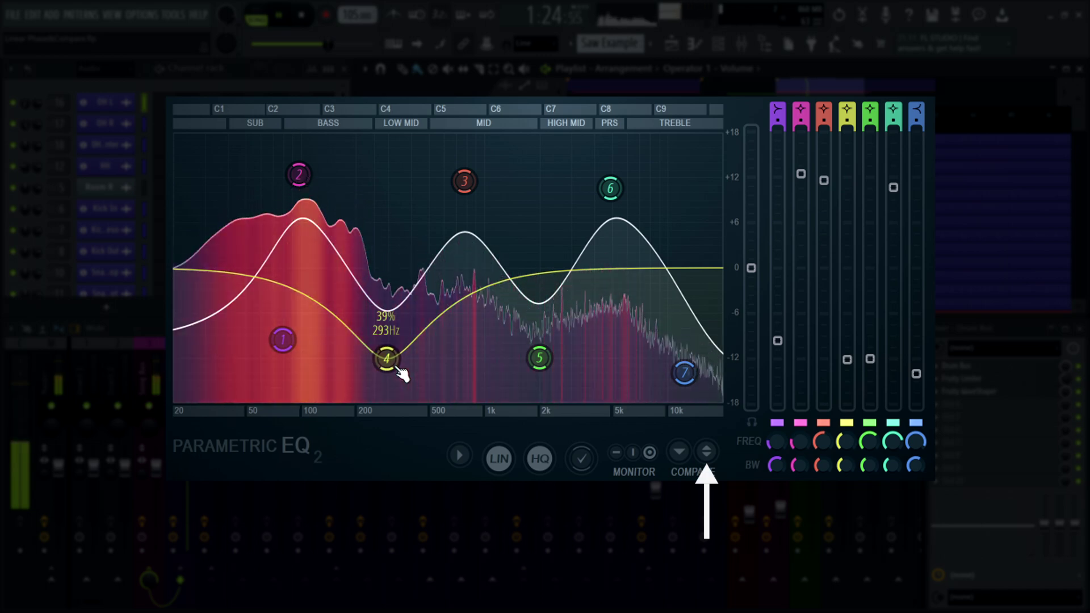
pyautogui.moveTo(401, 372); pyautogui.dragTo(401, 264)
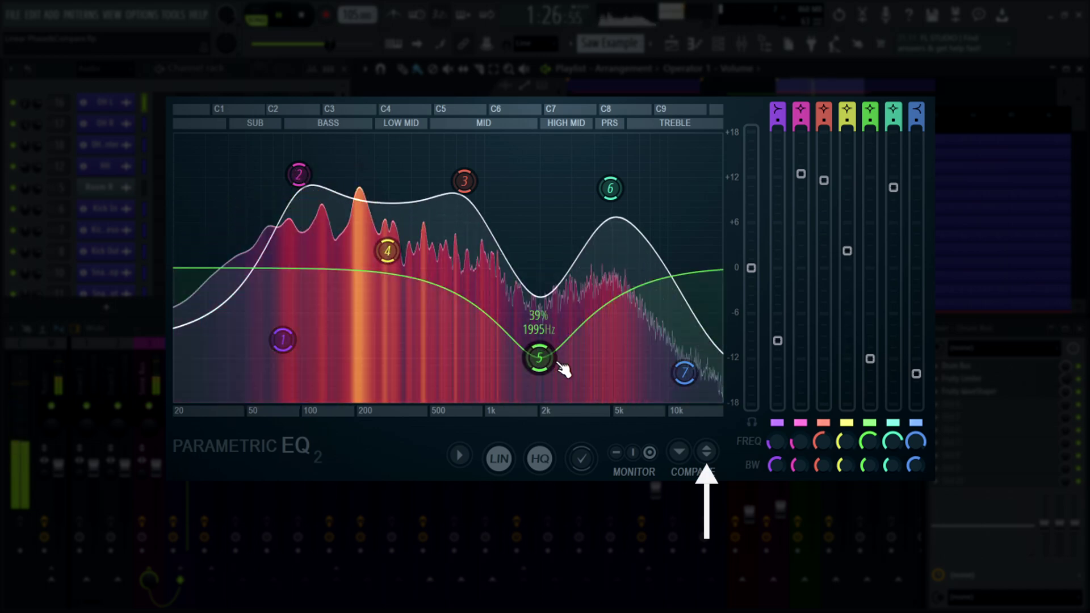
pyautogui.moveTo(562, 370); pyautogui.dragTo(553, 293)
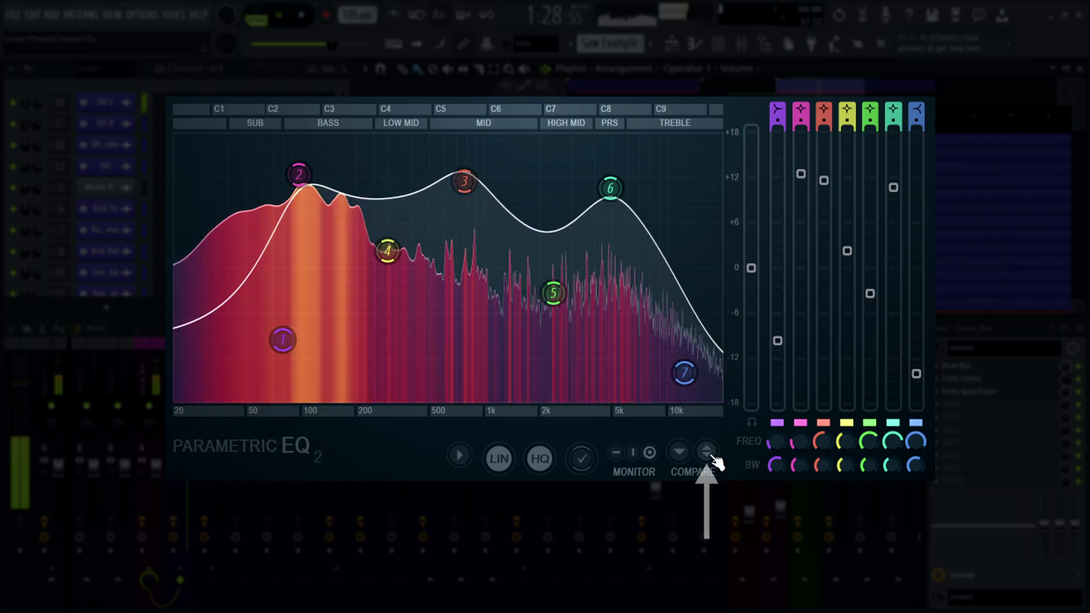
# - Switch back and forth between the stored and alternative EQ curves, ending on the stored one
pyautogui.click(707, 454)
pyautogui.click(710, 455)
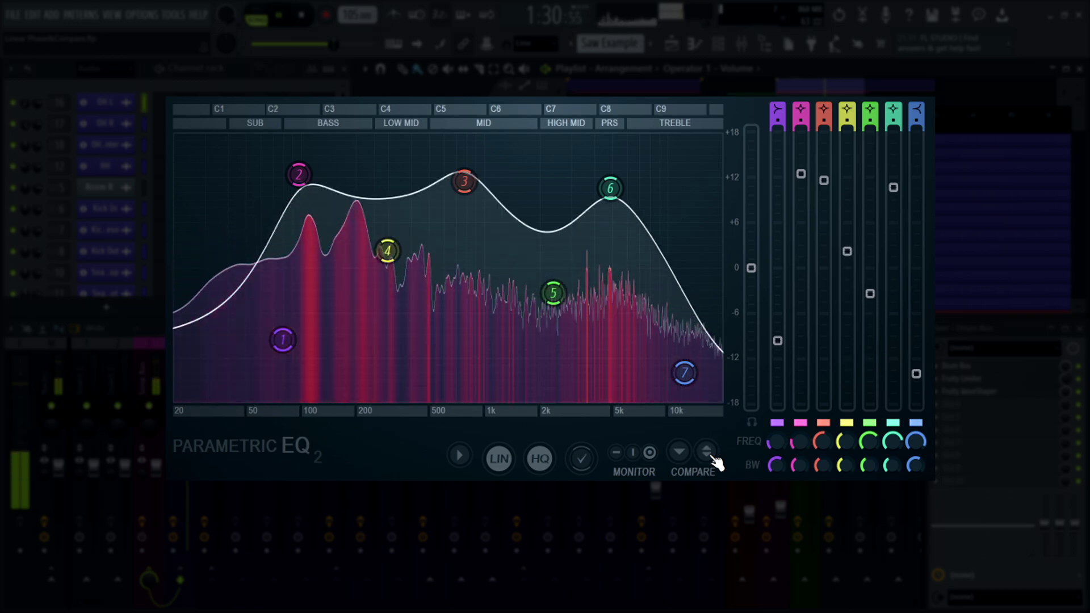
pyautogui.click(707, 453)
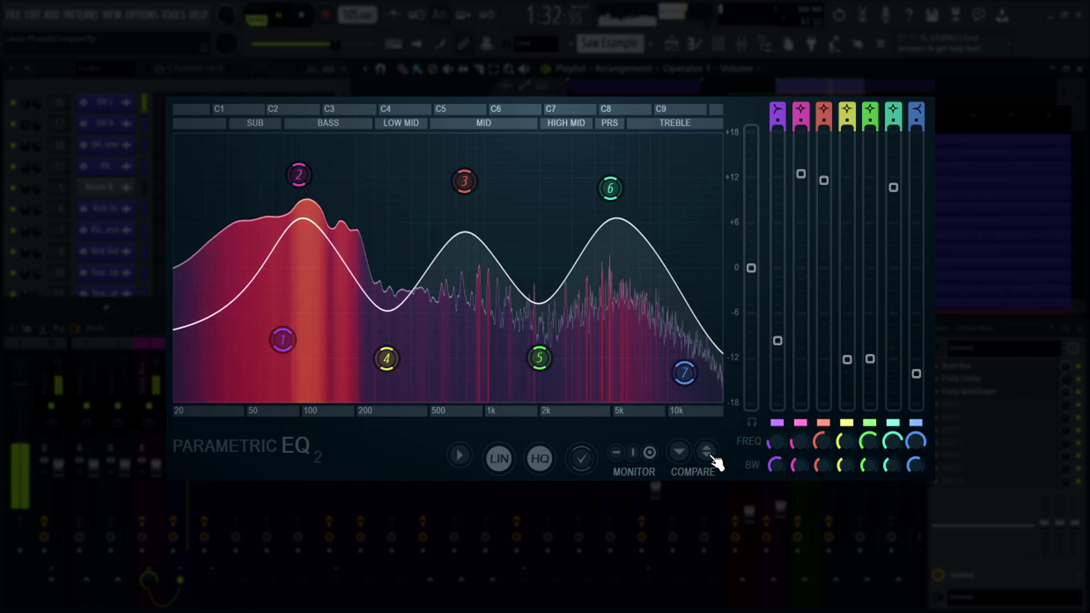
pyautogui.click(710, 454)
pyautogui.click(710, 454)
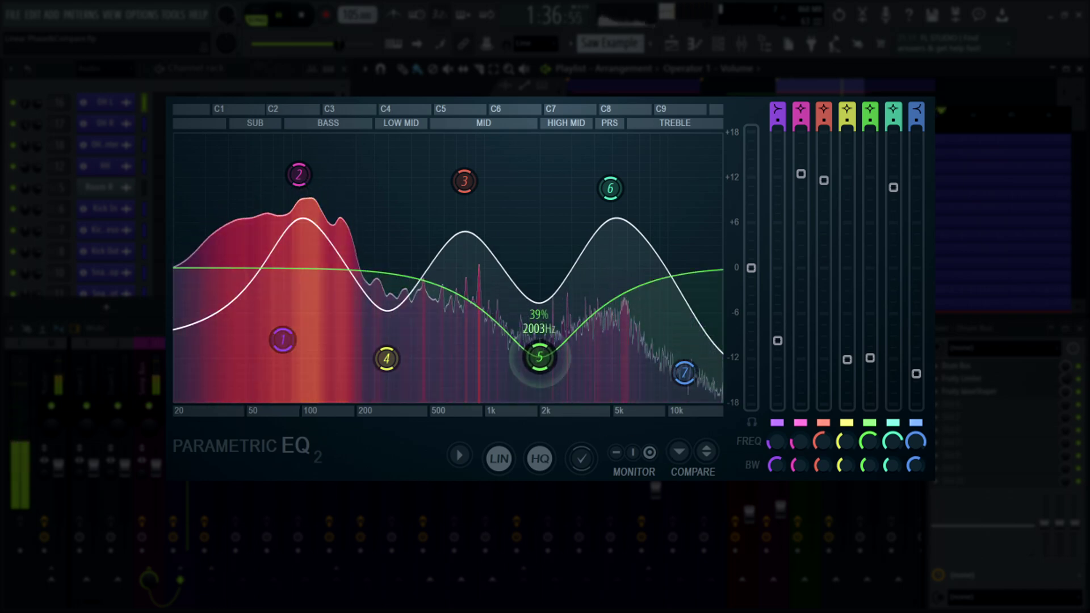
# - Raise band 5 to about -2 dB, lower band 6 to about 0 dB, and swap between the two compare states
pyautogui.moveTo(539, 358); pyautogui.dragTo(550, 284)
pyautogui.moveTo(610, 189); pyautogui.dragTo(621, 265)
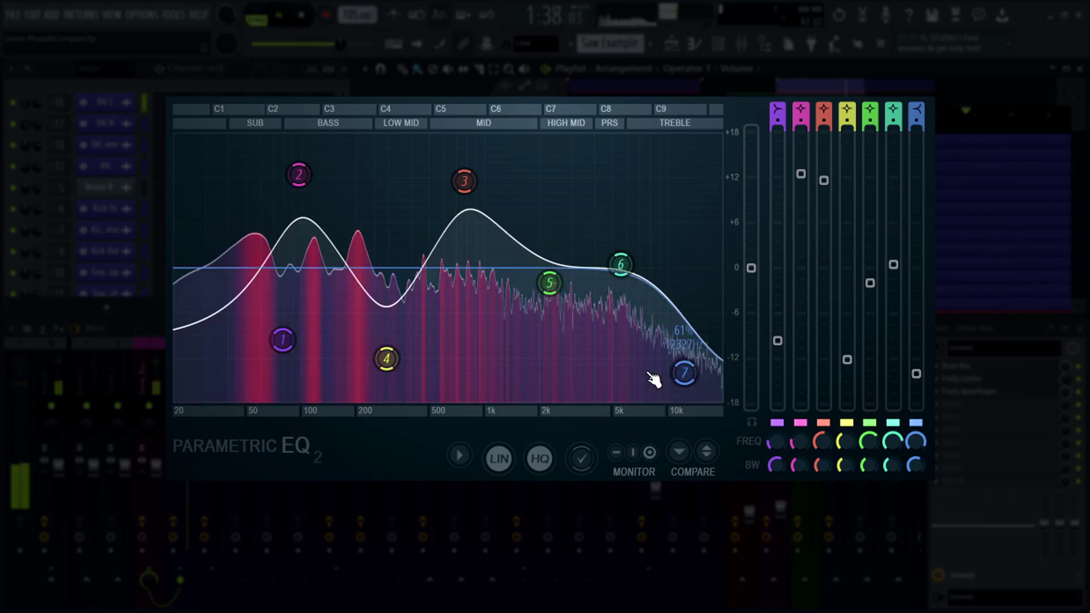
pyautogui.click(707, 455)
pyautogui.click(708, 454)
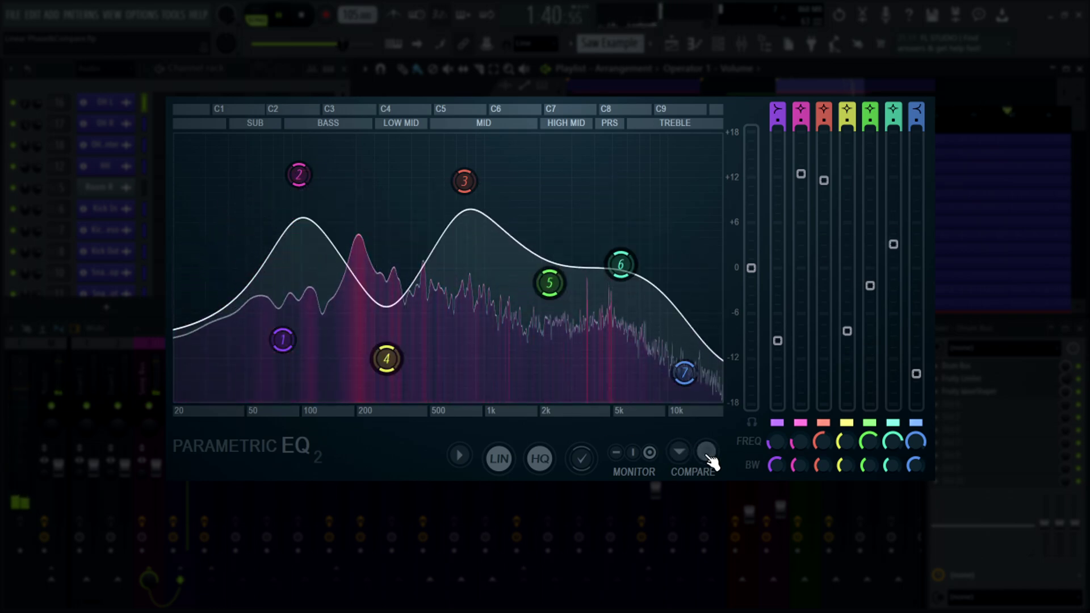